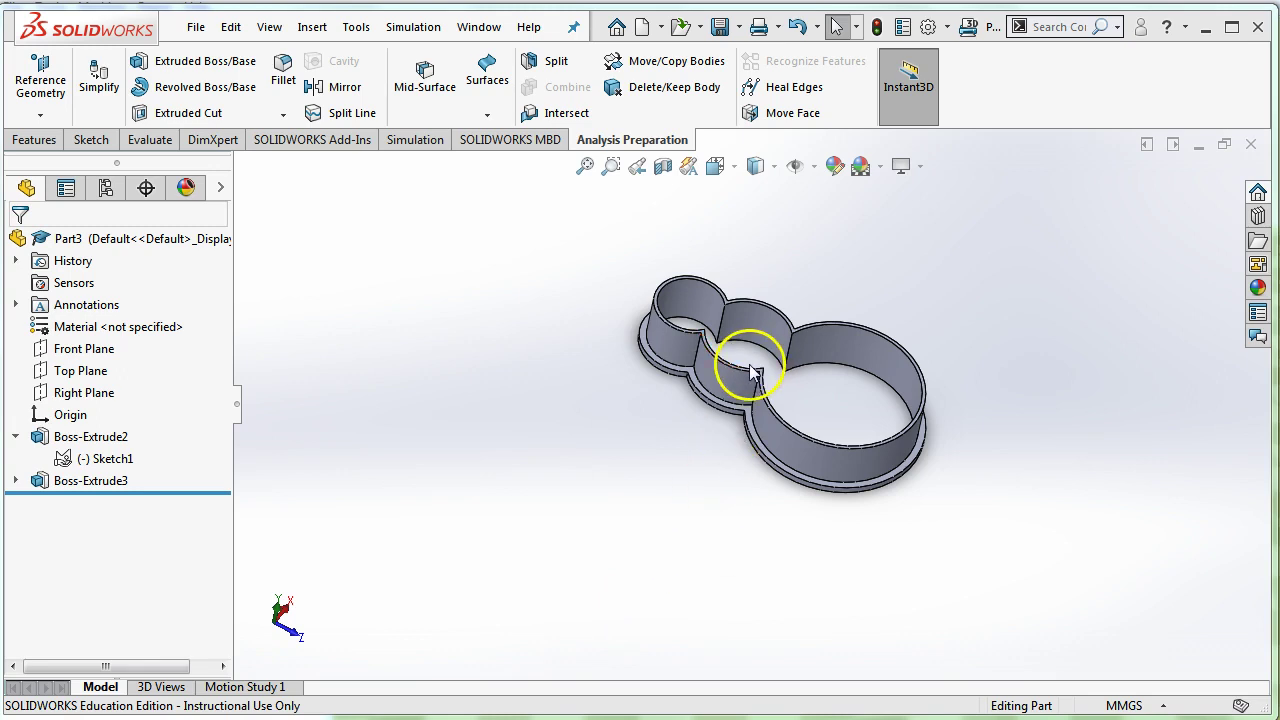
Inspect a wall face of the finished snowman cutter, then bring up the Notepad step list.
{"action": "left_click_drag", "start_coordinate": [754, 372], "coordinate": [764, 349]}
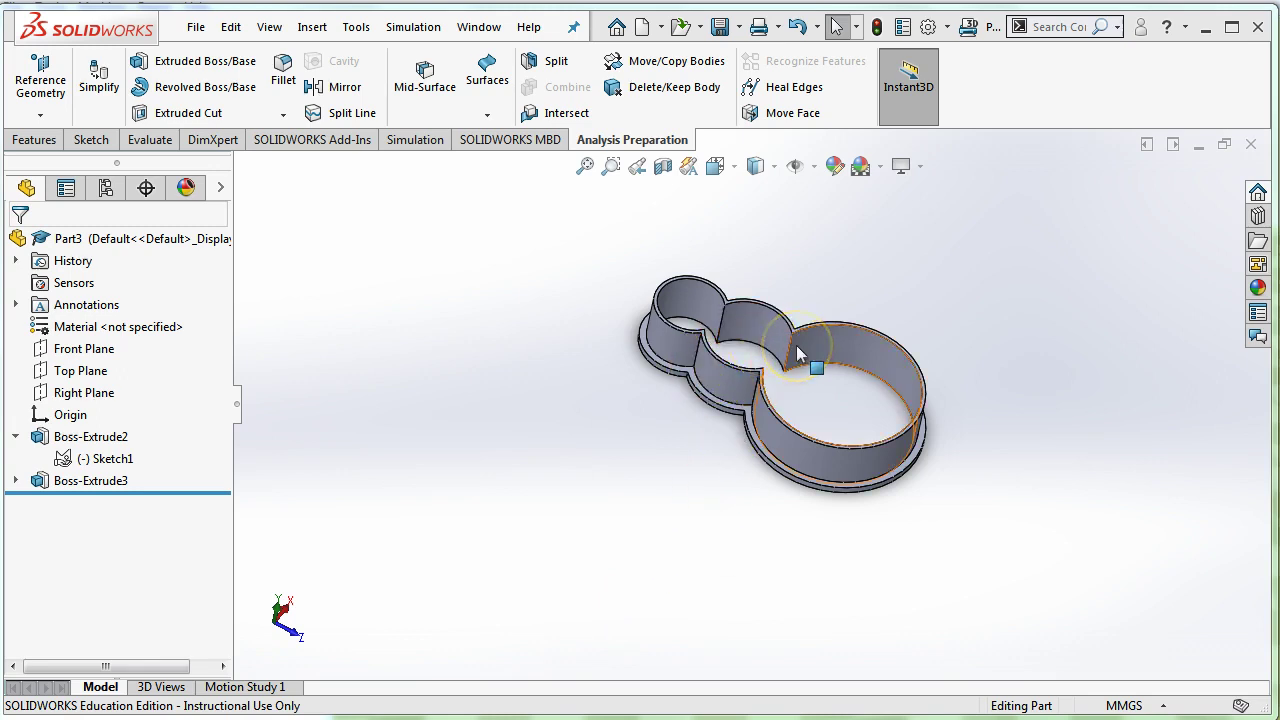
{"action": "left_click", "coordinate": [649, 413]}
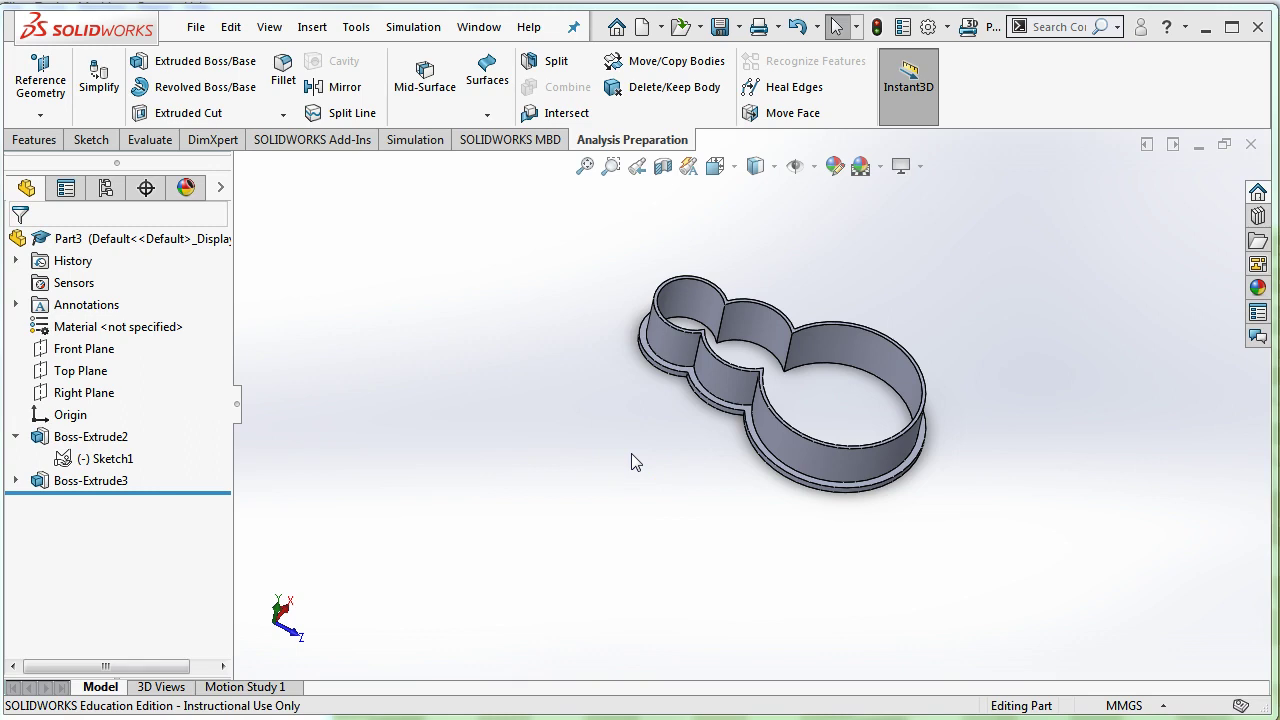
{"action": "key", "text": "alt+Tab"}
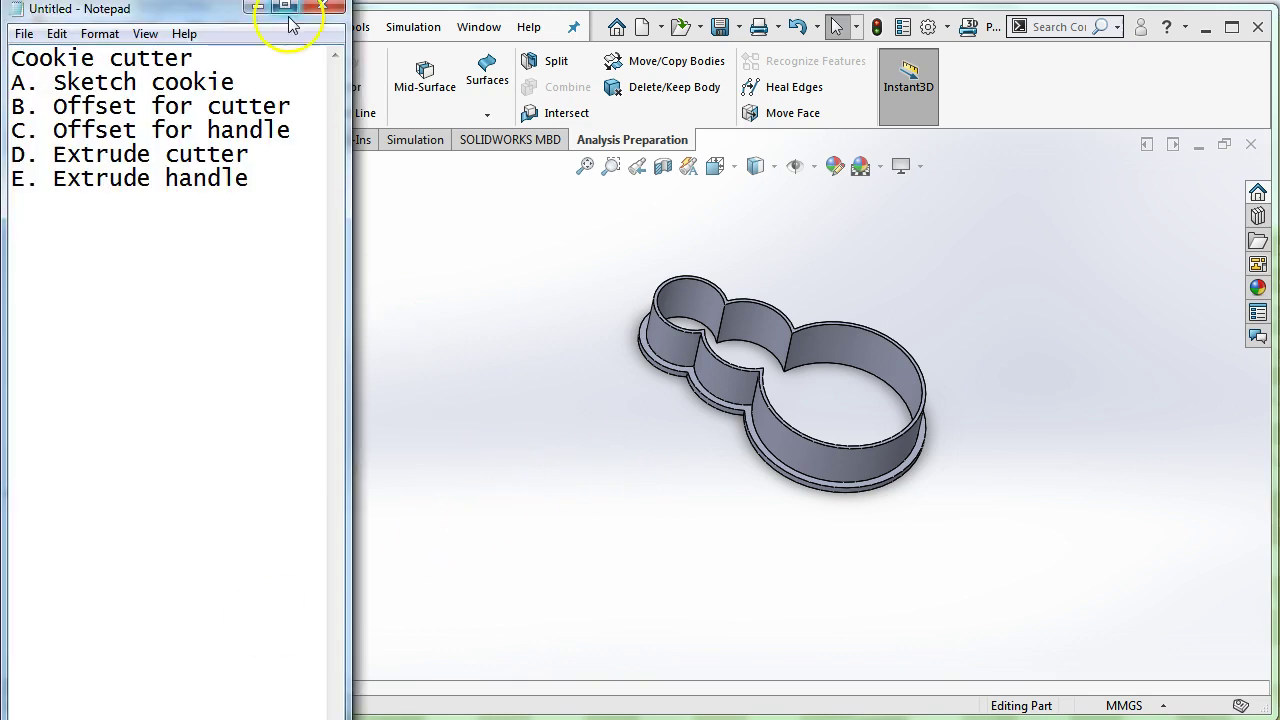
{"action": "left_click", "coordinate": [115, 184]}
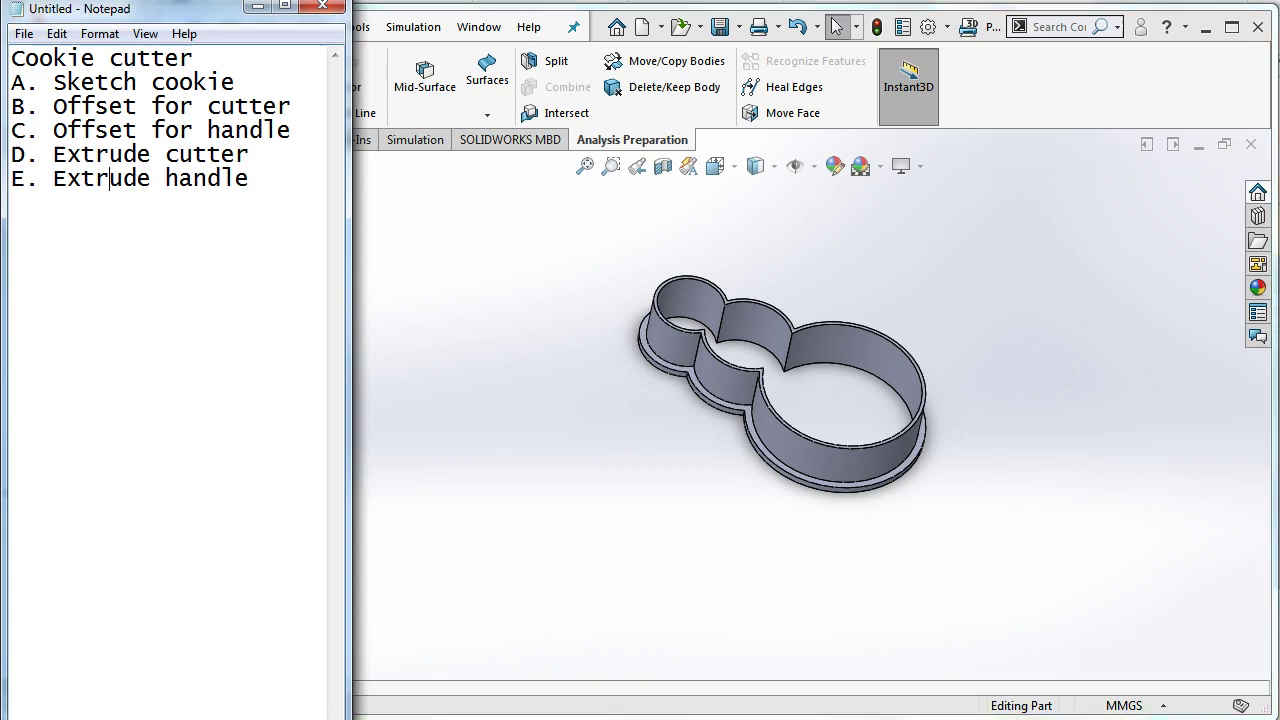
{"action": "left_click", "coordinate": [107, 125]}
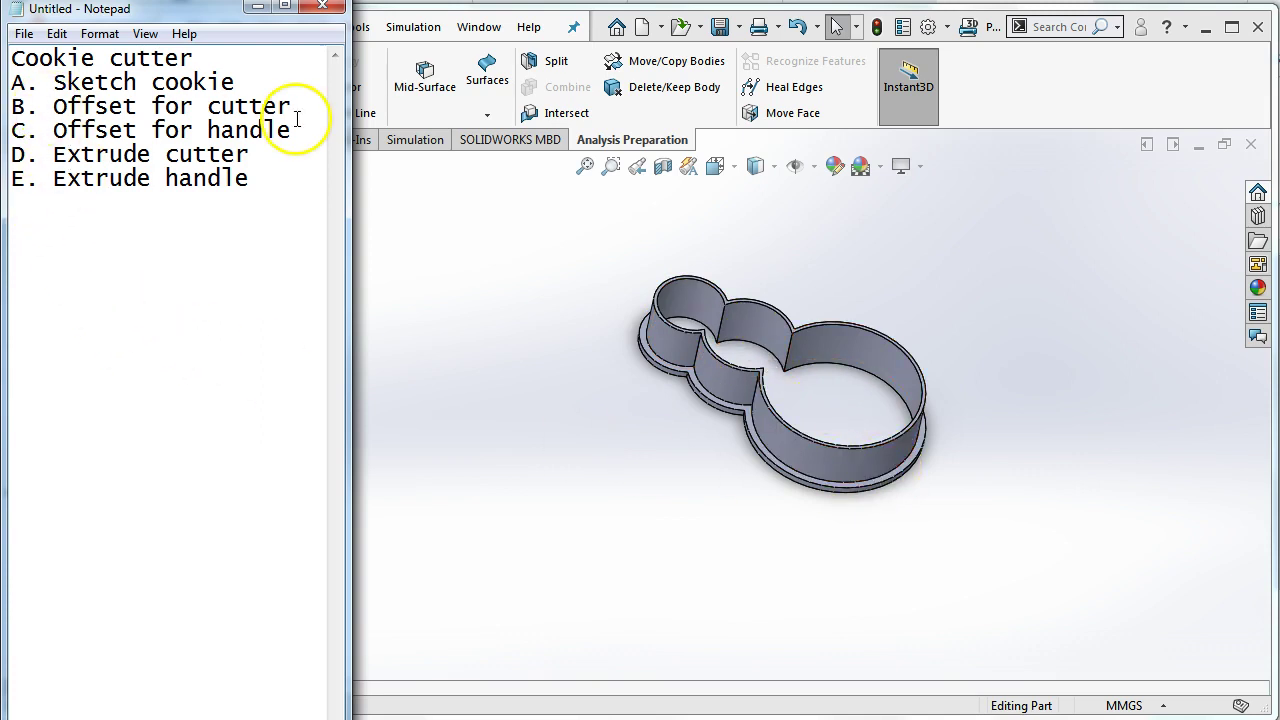
Orbit and zoom the snowman cookie cutter to view it from above and low side angles.
{"action": "left_click", "coordinate": [716, 433]}
{"action": "mouse_move", "coordinate": [716, 433]}
{"action": "middle_mouse_down"}
{"action": "mouse_move", "coordinate": [706, 457]}
{"action": "mouse_move", "coordinate": [737, 471]}
{"action": "middle_mouse_up"}
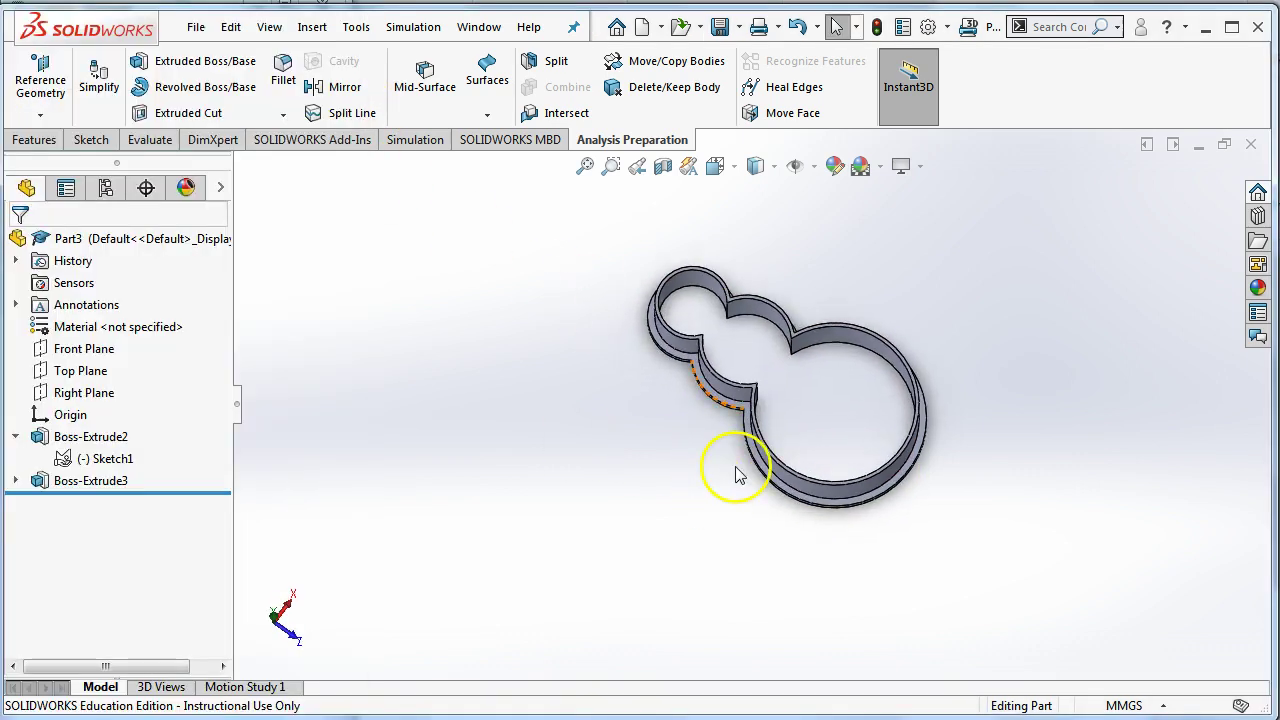
{"action": "scroll", "coordinate": [757, 423], "scroll_direction": "down", "scroll_amount": 5}
{"action": "scroll", "coordinate": [757, 412], "scroll_direction": "down", "scroll_amount": 2}
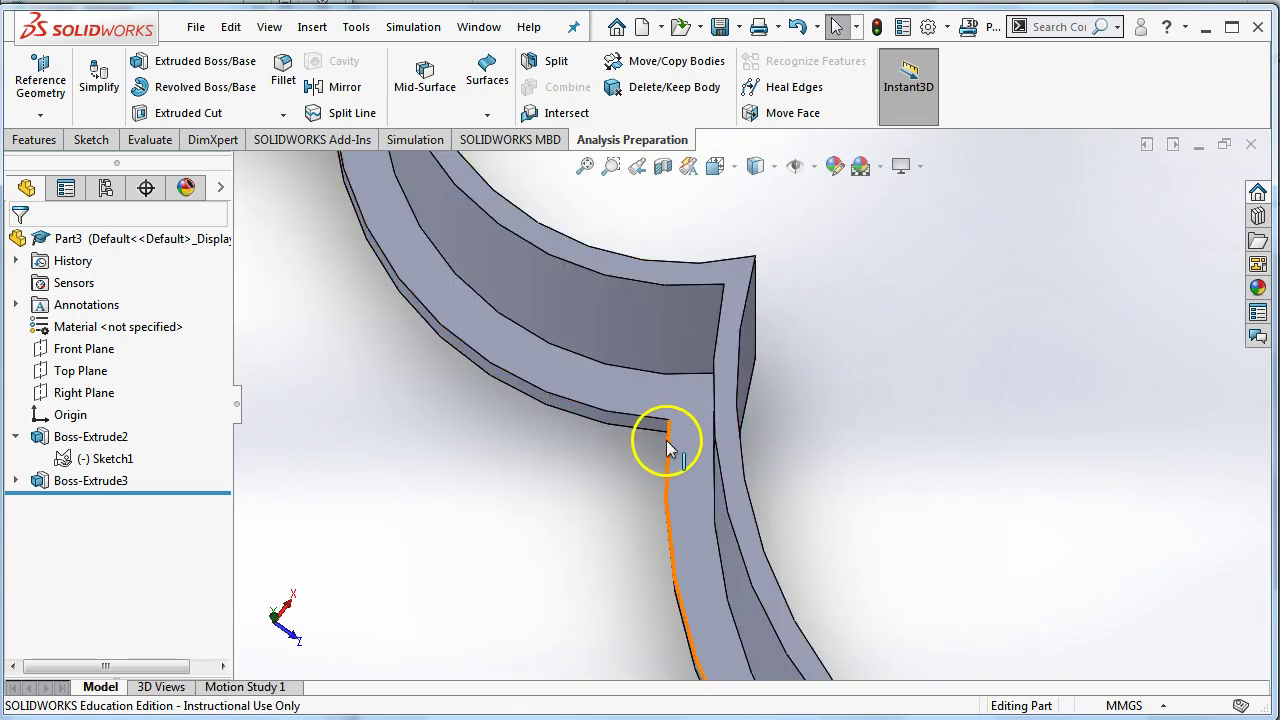
{"action": "mouse_move", "coordinate": [646, 479]}
{"action": "middle_mouse_down"}
{"action": "mouse_move", "coordinate": [622, 283]}
{"action": "mouse_move", "coordinate": [597, 288]}
{"action": "middle_mouse_up"}
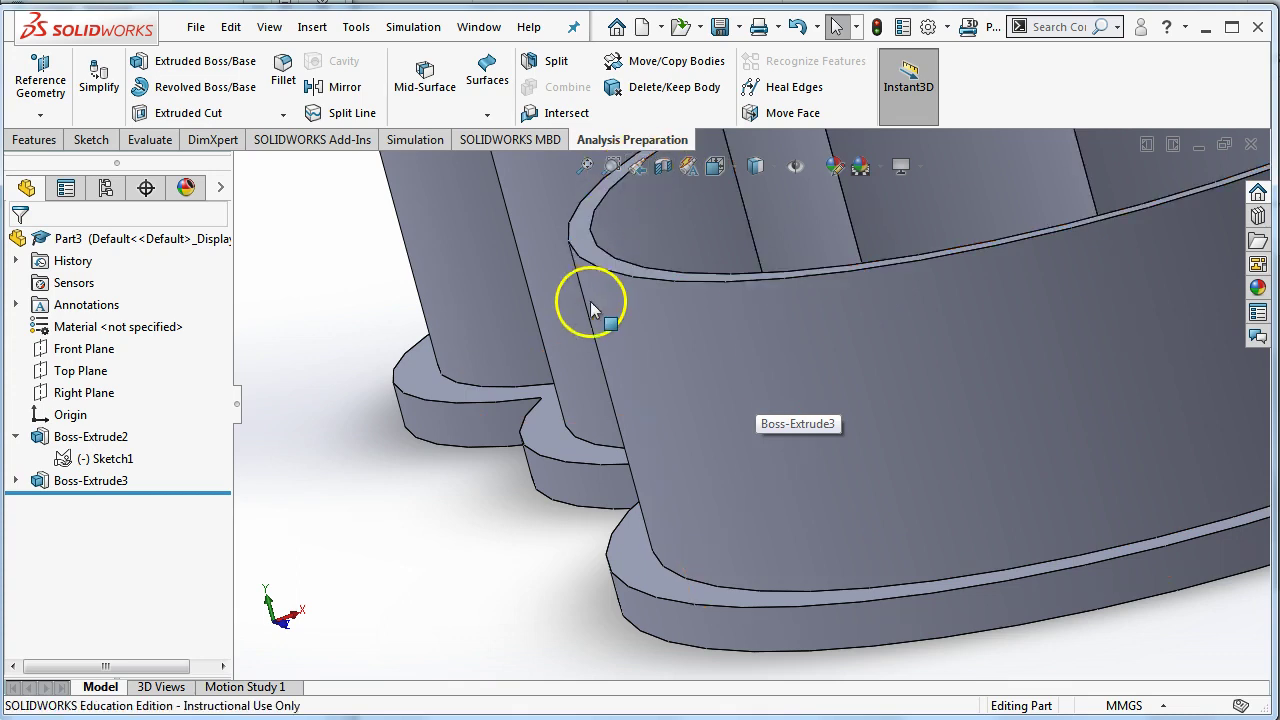
{"action": "mouse_move", "coordinate": [592, 337]}
{"action": "middle_mouse_down"}
{"action": "mouse_move", "coordinate": [642, 270]}
{"action": "mouse_move", "coordinate": [563, 228]}
{"action": "mouse_move", "coordinate": [627, 340]}
{"action": "mouse_move", "coordinate": [455, 415]}
{"action": "mouse_move", "coordinate": [543, 349]}
{"action": "mouse_move", "coordinate": [766, 291]}
{"action": "mouse_move", "coordinate": [694, 509]}
{"action": "mouse_move", "coordinate": [749, 323]}
{"action": "mouse_move", "coordinate": [623, 457]}
{"action": "mouse_move", "coordinate": [709, 394]}
{"action": "mouse_move", "coordinate": [743, 429]}
{"action": "mouse_move", "coordinate": [737, 491]}
{"action": "mouse_move", "coordinate": [757, 443]}
{"action": "mouse_move", "coordinate": [680, 409]}
{"action": "mouse_move", "coordinate": [901, 348]}
{"action": "mouse_move", "coordinate": [960, 543]}
{"action": "mouse_move", "coordinate": [708, 690]}
{"action": "mouse_move", "coordinate": [720, 689]}
{"action": "mouse_move", "coordinate": [846, 331]}
{"action": "mouse_move", "coordinate": [802, 679]}
{"action": "mouse_move", "coordinate": [777, 323]}
{"action": "mouse_move", "coordinate": [674, 163]}
{"action": "mouse_move", "coordinate": [802, 297]}
{"action": "mouse_move", "coordinate": [909, 466]}
{"action": "mouse_move", "coordinate": [820, 491]}
{"action": "mouse_move", "coordinate": [857, 449]}
{"action": "middle_mouse_up"}
{"action": "scroll", "coordinate": [738, 447], "scroll_direction": "down", "scroll_amount": 5}
{"action": "scroll", "coordinate": [738, 447], "scroll_direction": "up", "scroll_amount": 5}
{"action": "scroll", "coordinate": [749, 473], "scroll_direction": "up", "scroll_amount": 3}
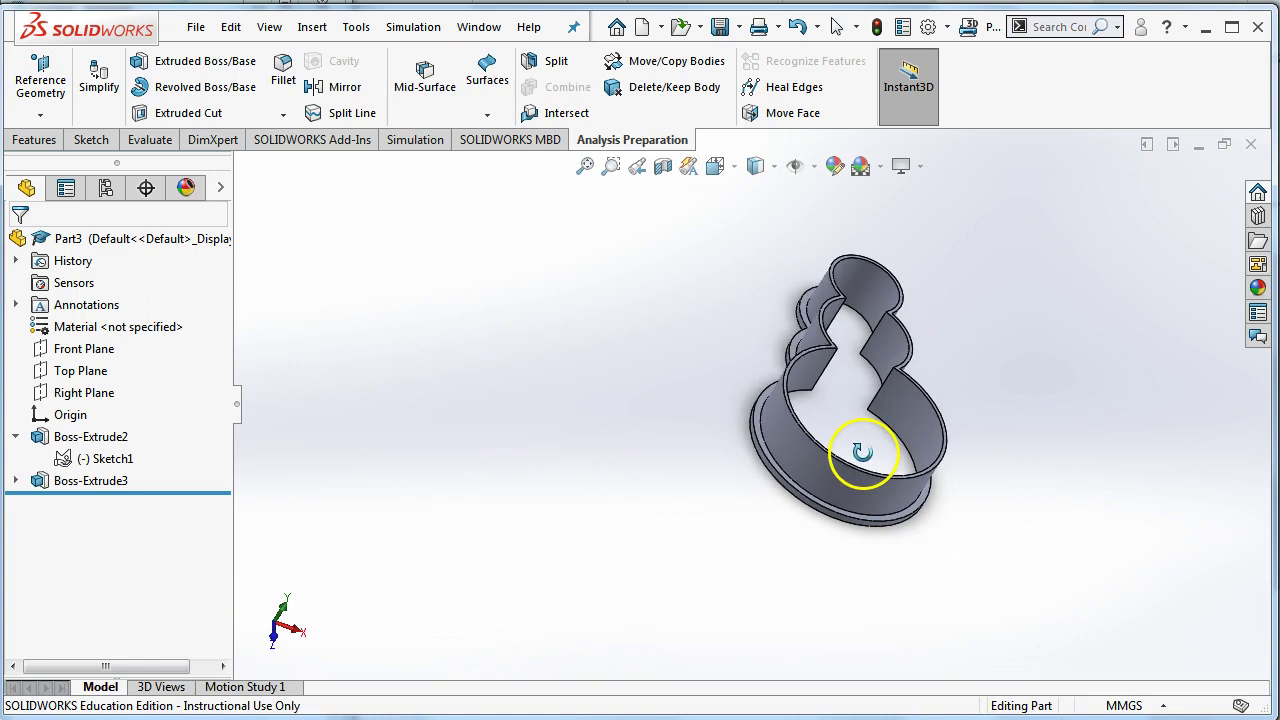
Create a new blank part and view the Top Plane normal to the screen.
{"action": "left_click", "coordinate": [196, 27]}
{"action": "left_click", "coordinate": [205, 52]}
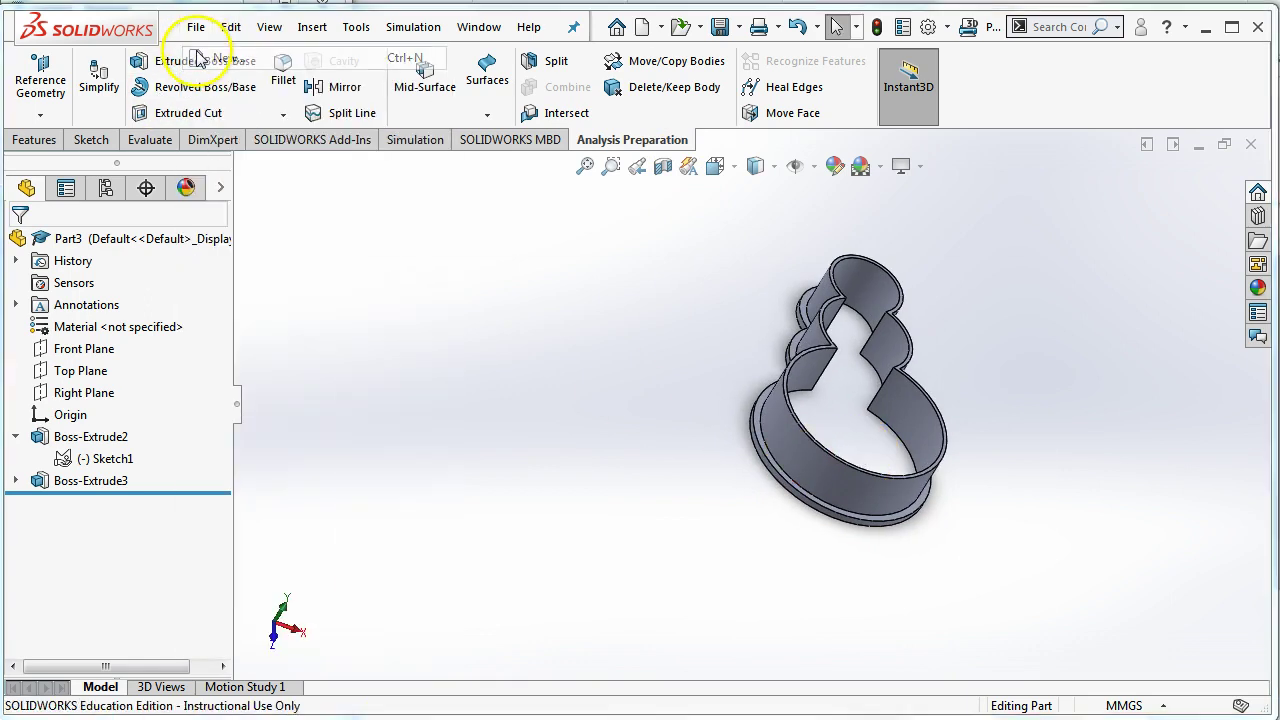
{"action": "double_click", "coordinate": [429, 374]}
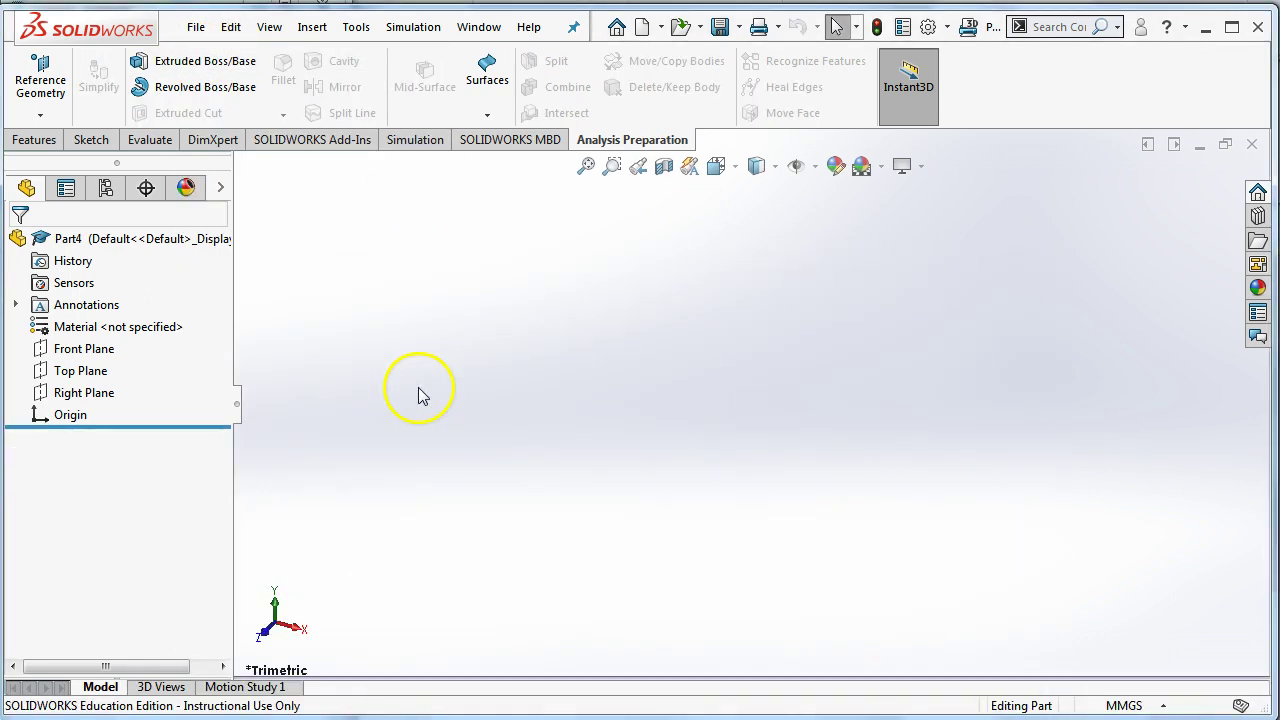
{"action": "left_click", "coordinate": [74, 373]}
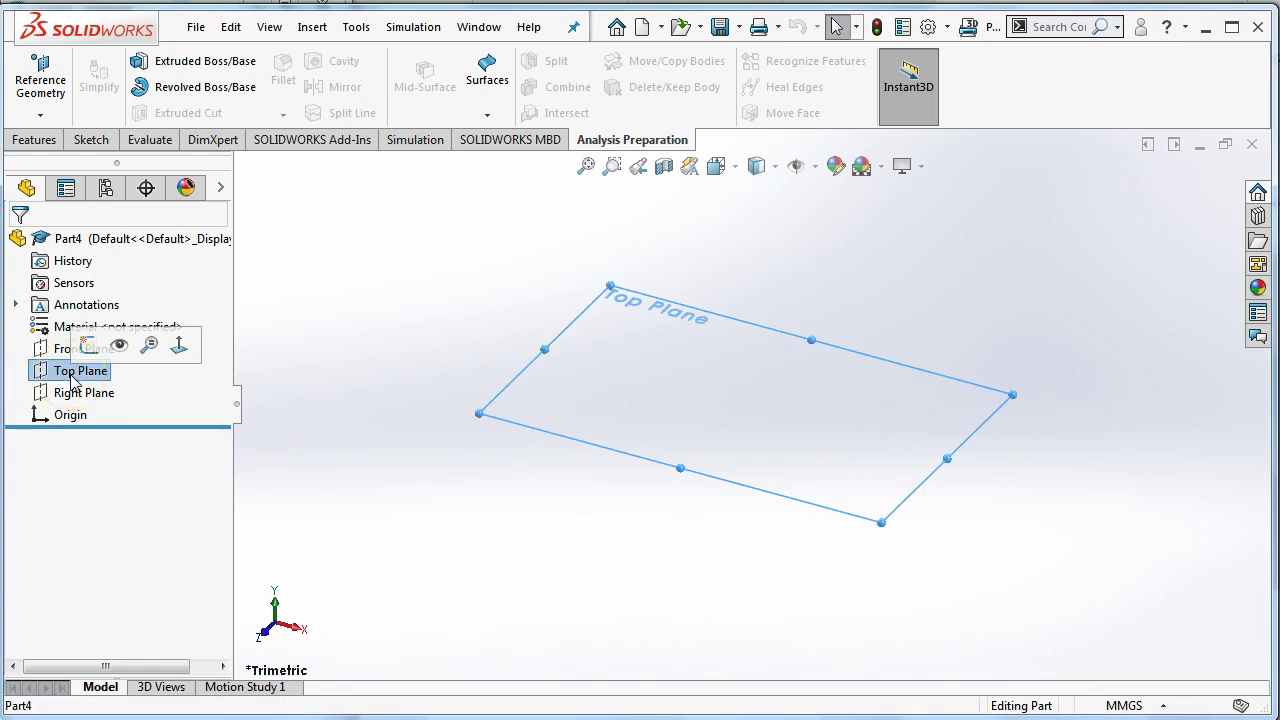
{"action": "left_click", "coordinate": [179, 346]}
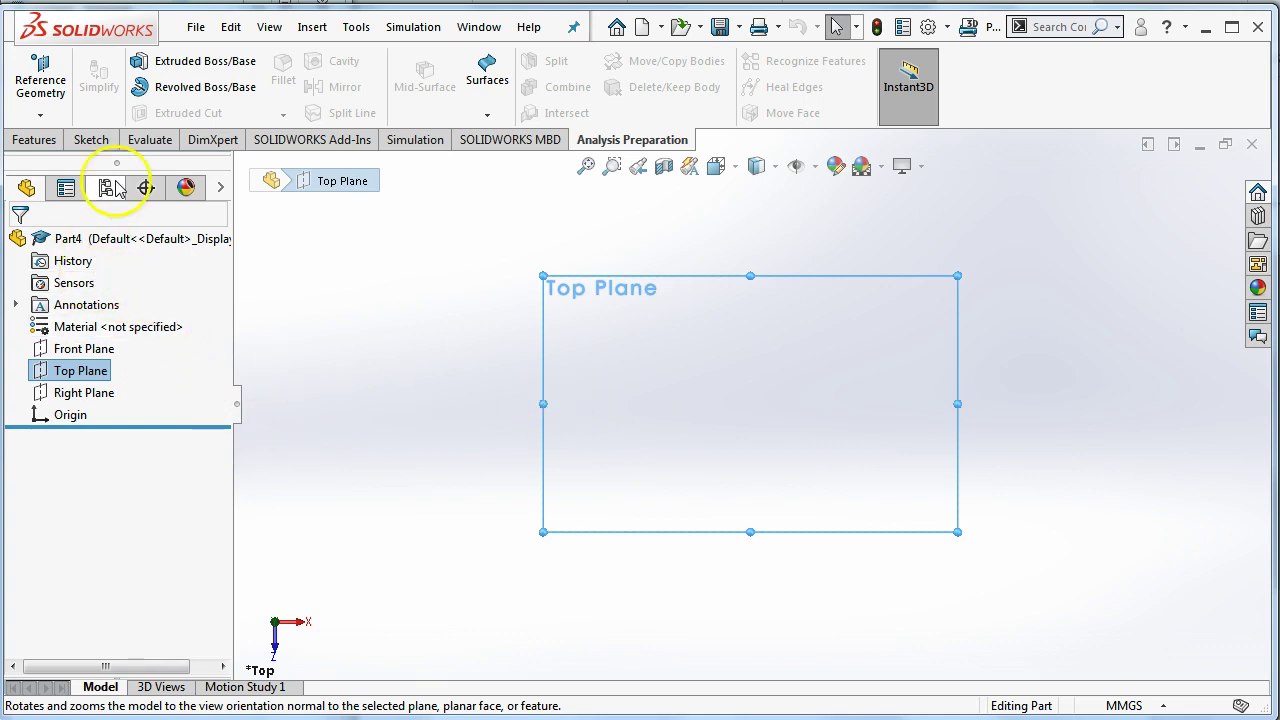
Sketch three vertically stacked overlapping circles, with the largest at the bottom.
{"action": "left_click", "coordinate": [91, 140]}
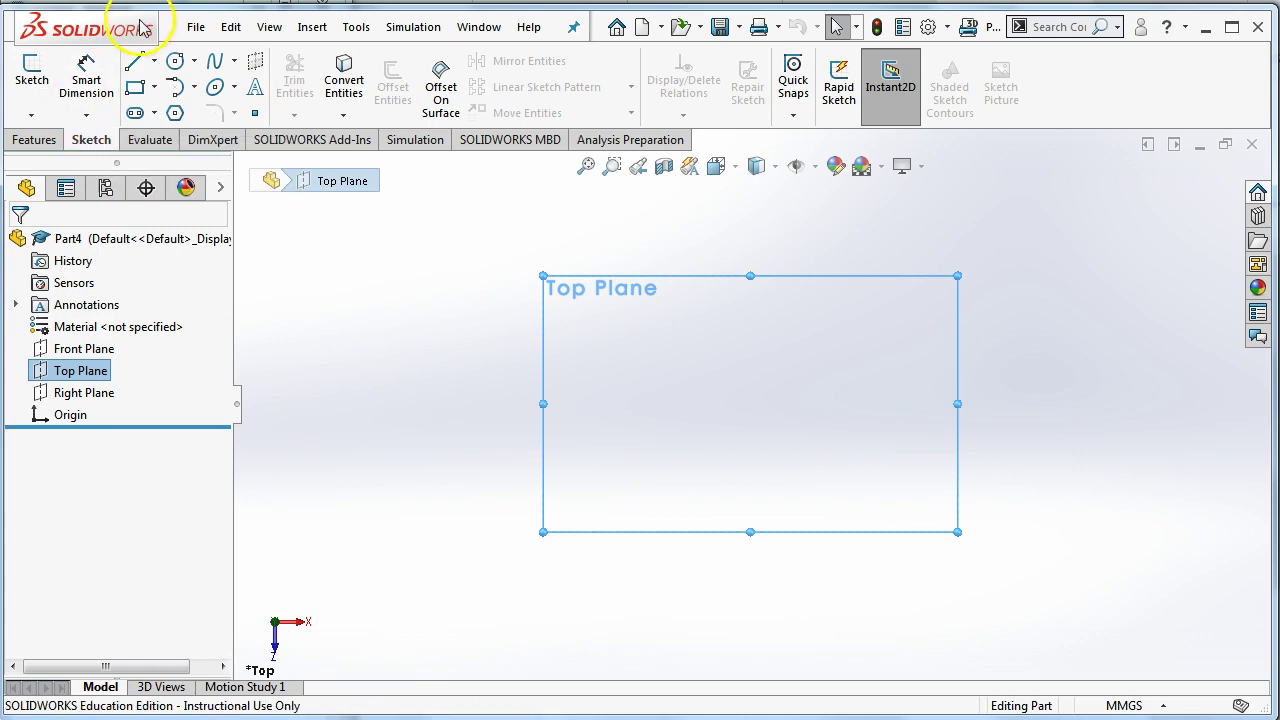
{"action": "left_click", "coordinate": [176, 64]}
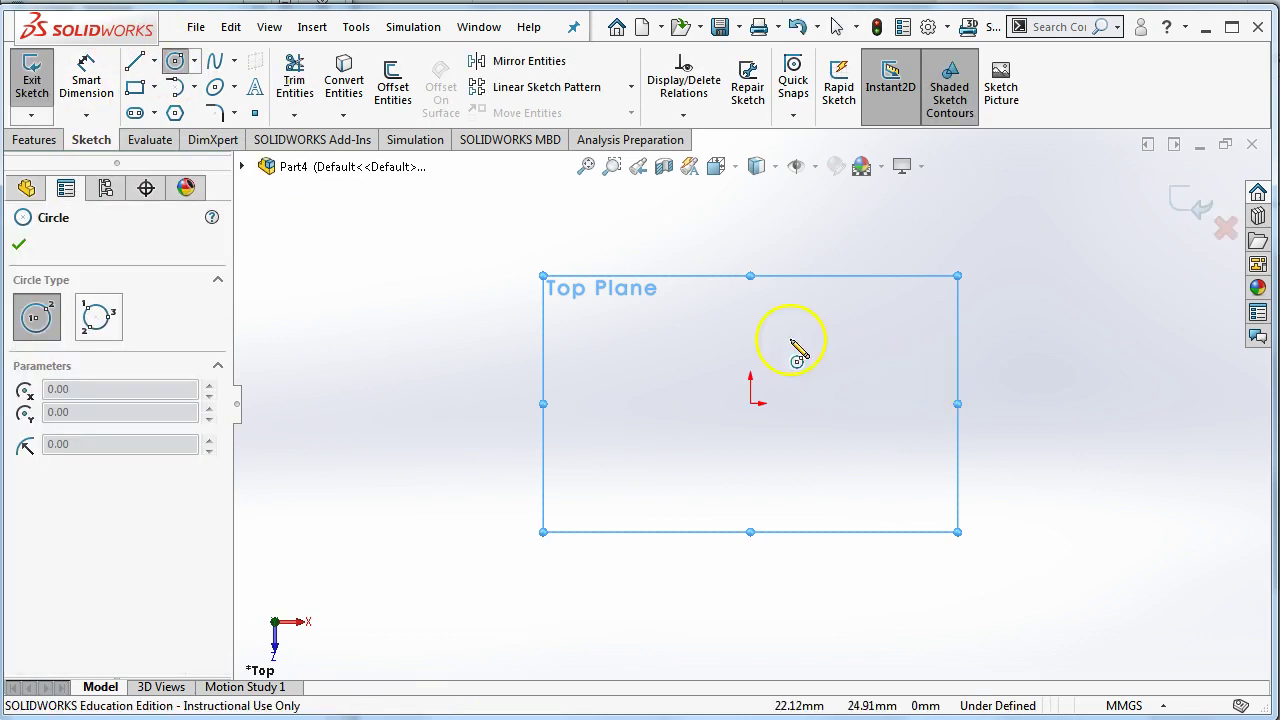
{"action": "left_click", "coordinate": [751, 297]}
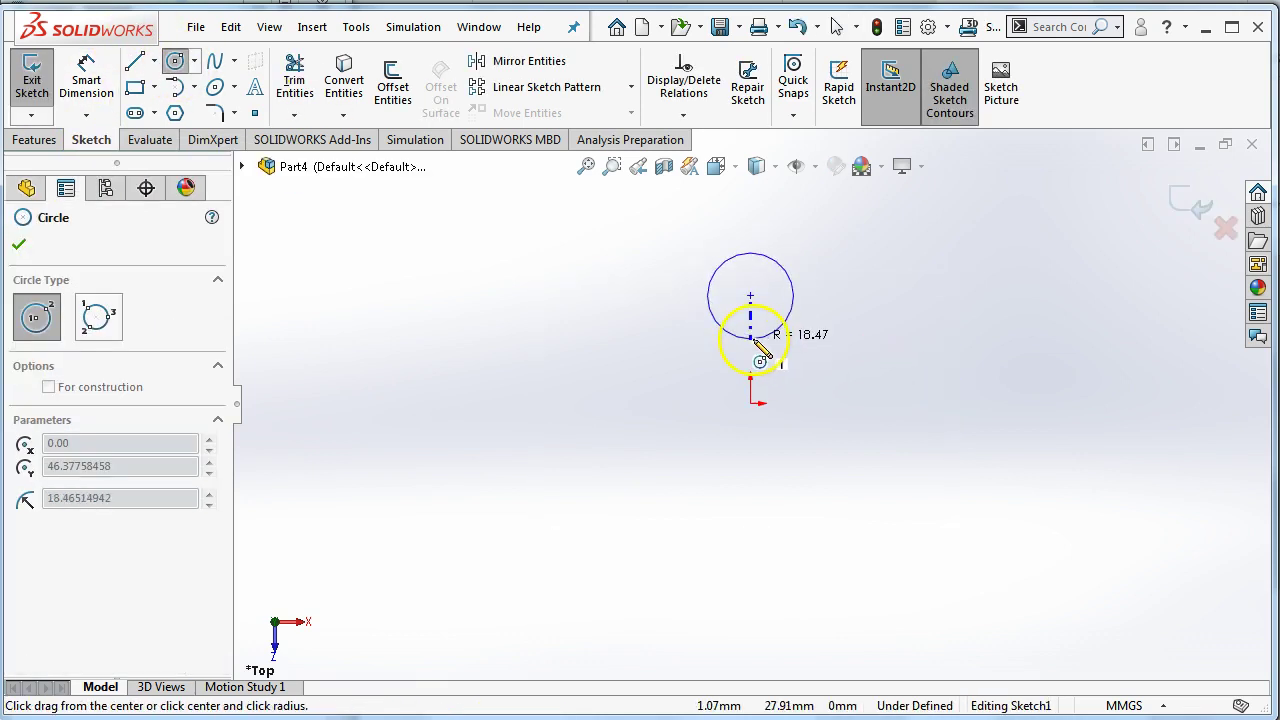
{"action": "left_click", "coordinate": [756, 341]}
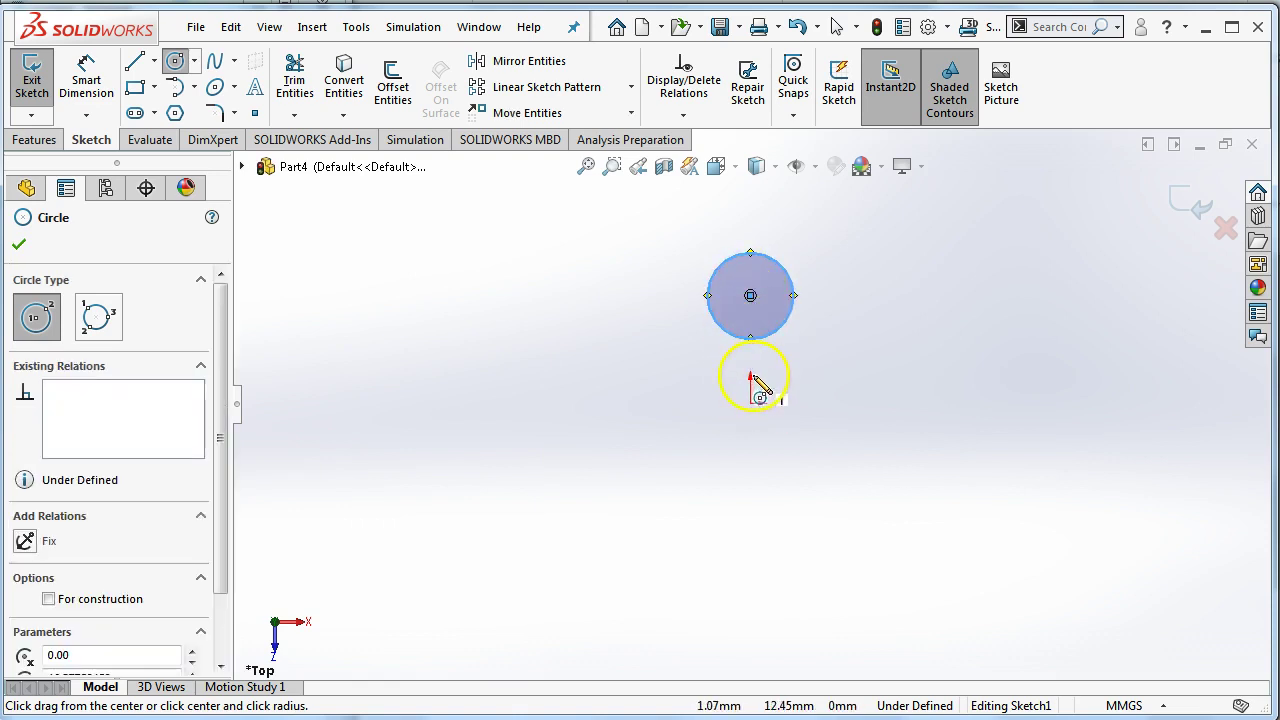
{"action": "left_click", "coordinate": [751, 371]}
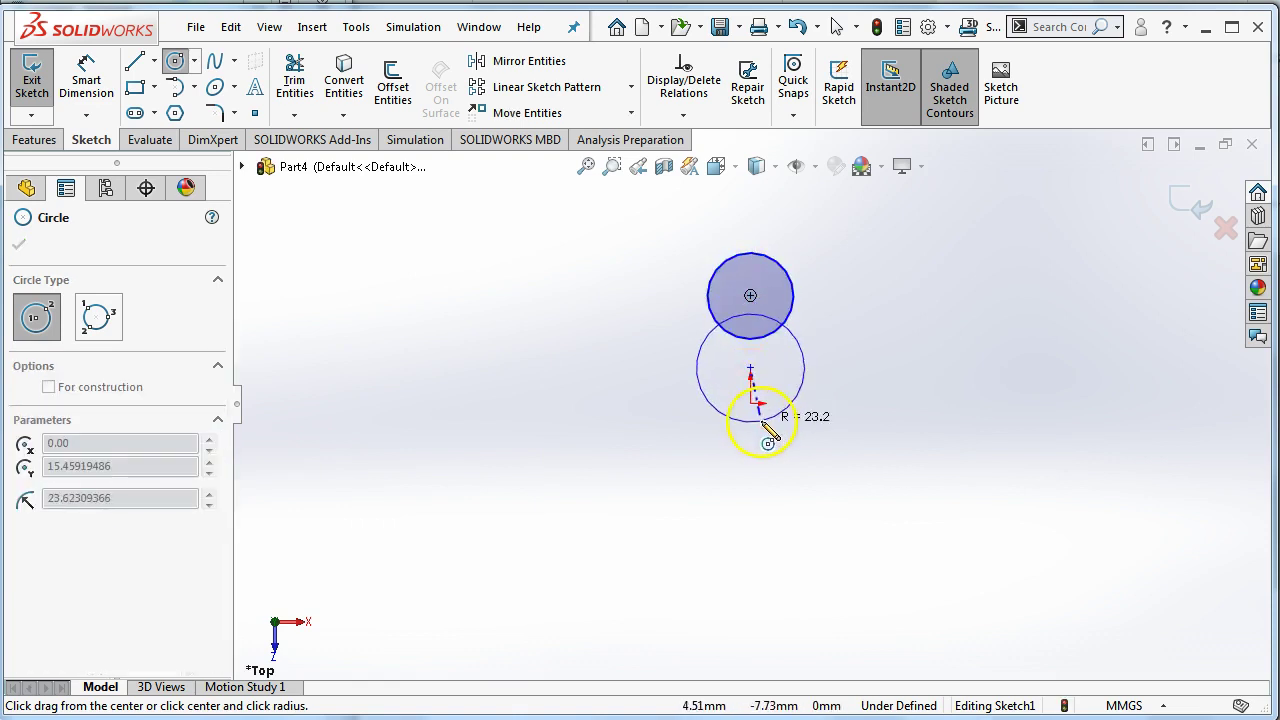
{"action": "left_click", "coordinate": [755, 417]}
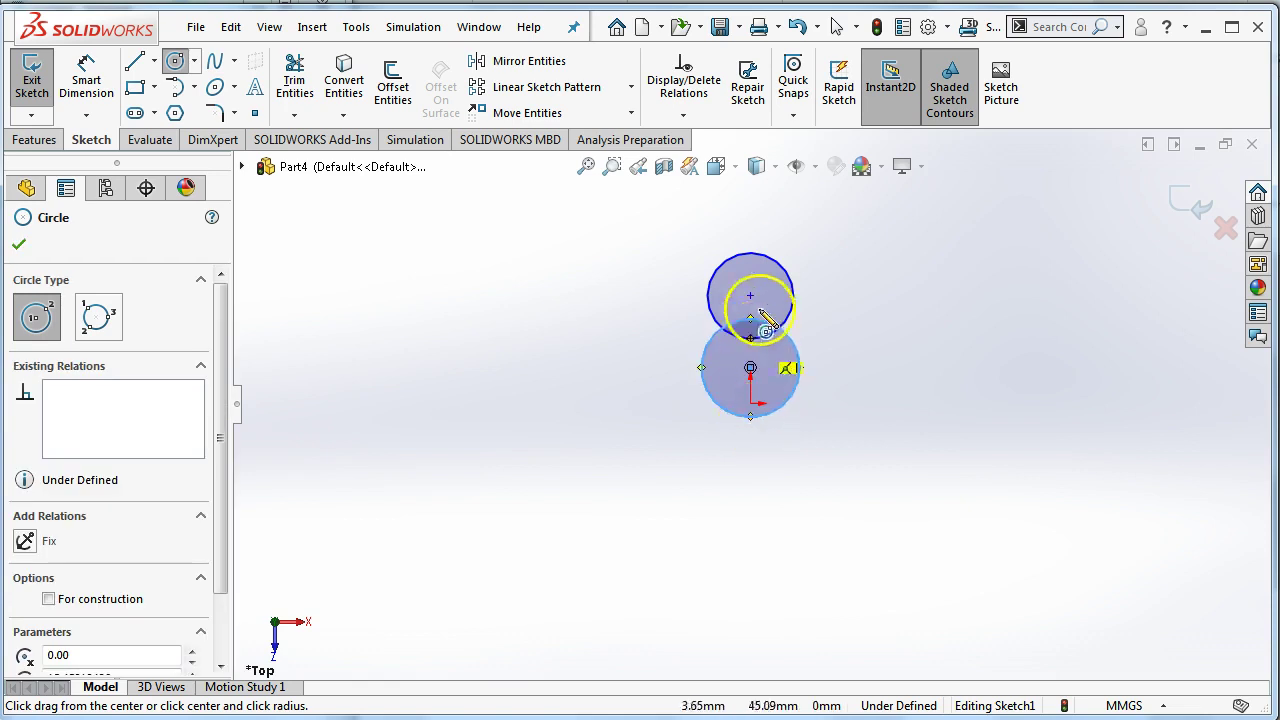
{"action": "left_click", "coordinate": [750, 487]}
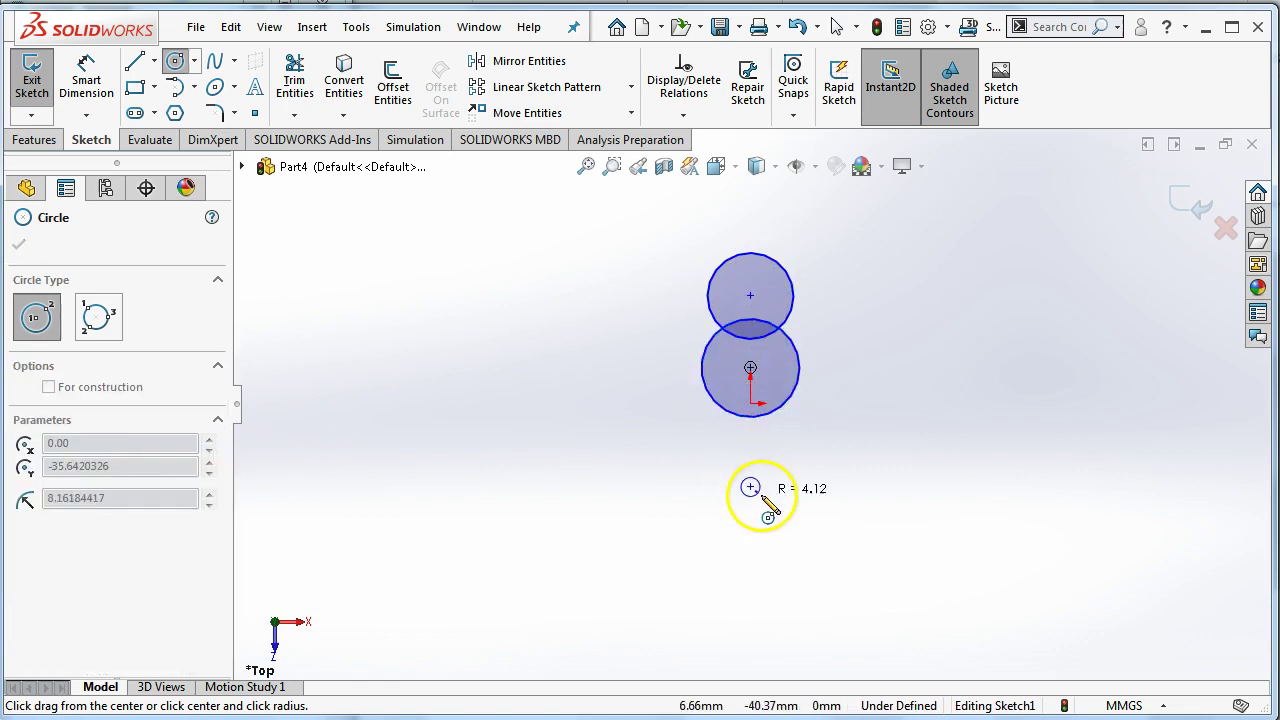
{"action": "left_click", "coordinate": [818, 545]}
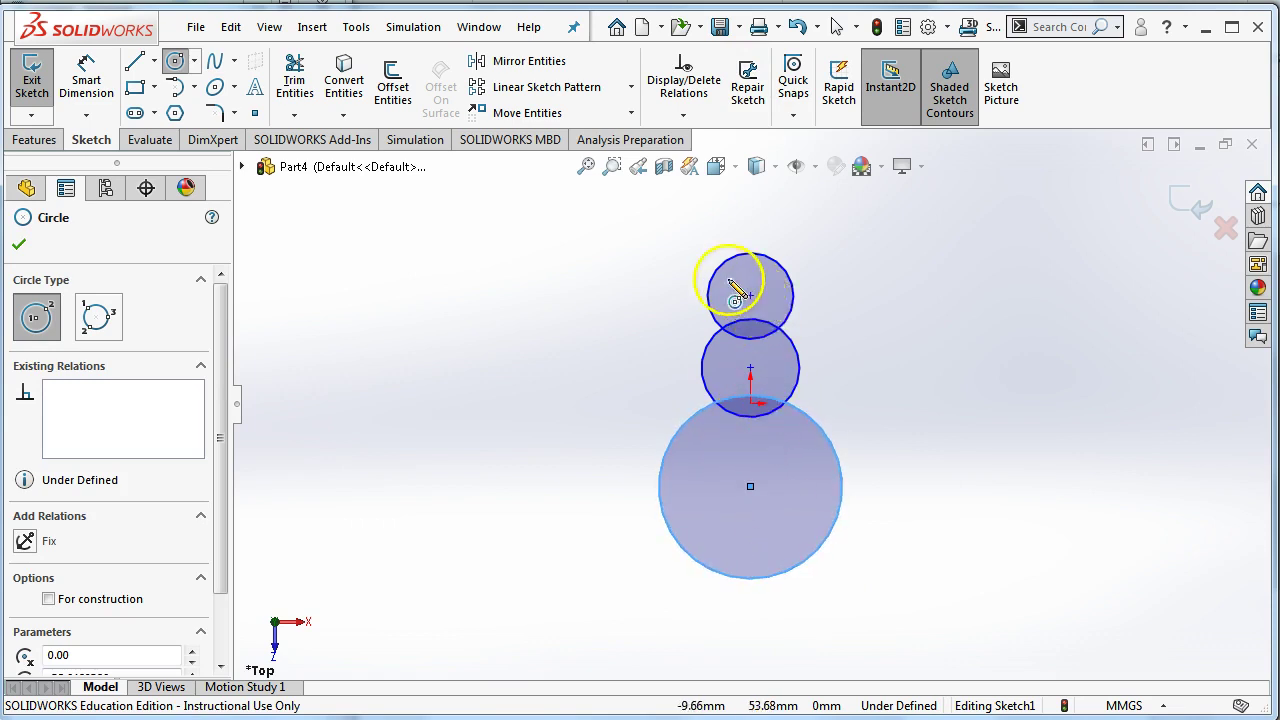
Power-trim the inner overlapping arcs so the three circles form one snowman outline.
{"action": "left_click", "coordinate": [294, 78]}
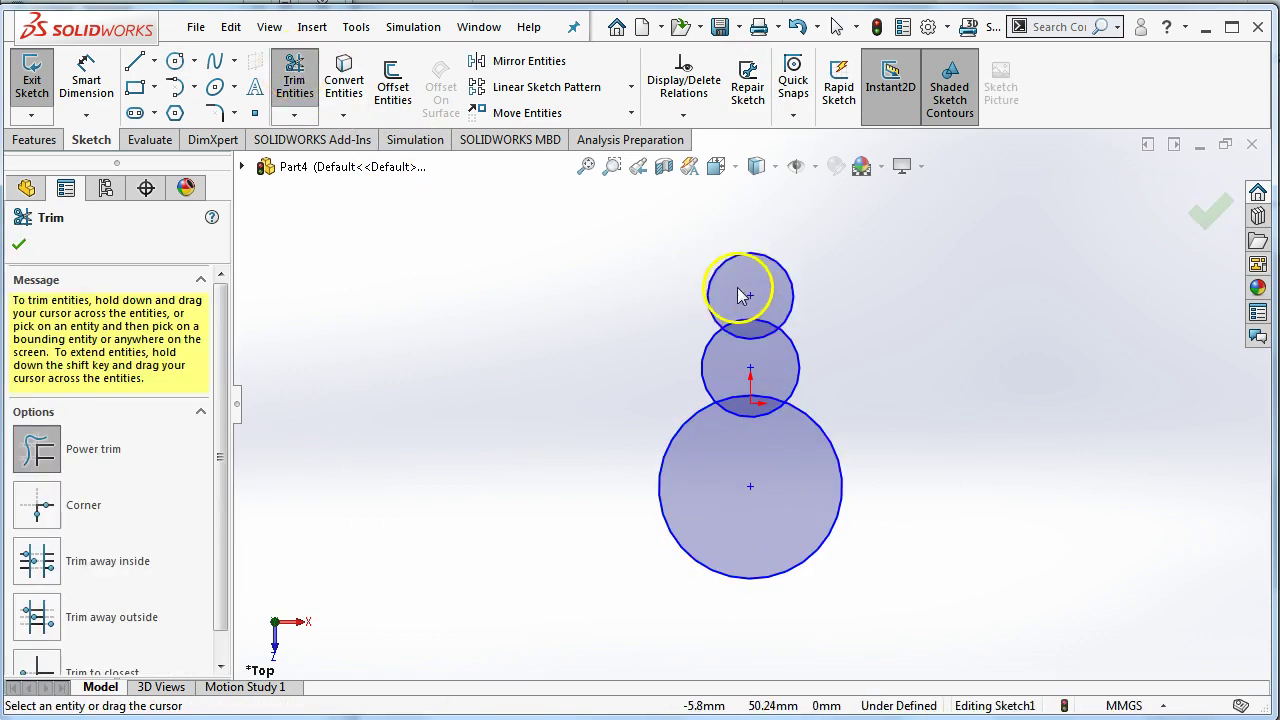
{"action": "left_click_drag", "start_coordinate": [751, 309], "coordinate": [751, 463]}
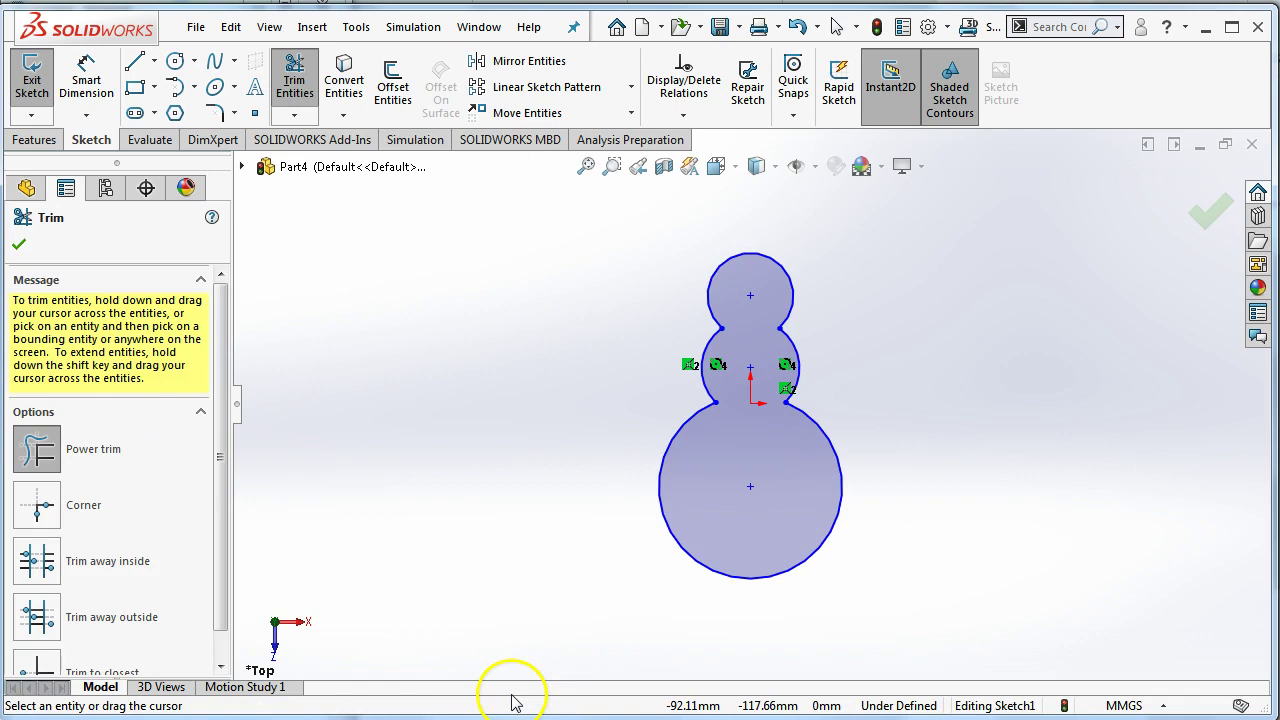
{"action": "left_click", "coordinate": [396, 73]}
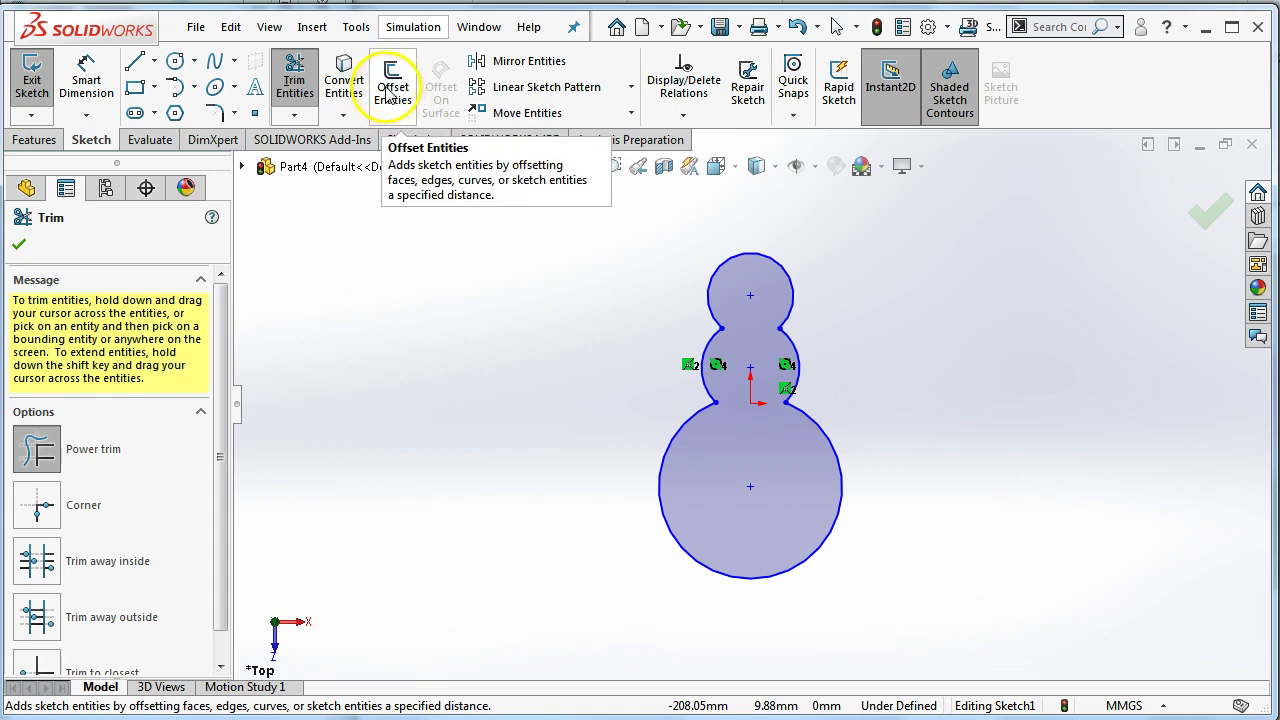
Offset the four snowman arcs 10 mm outward to create an outer outline.
{"action": "left_click", "coordinate": [390, 95]}
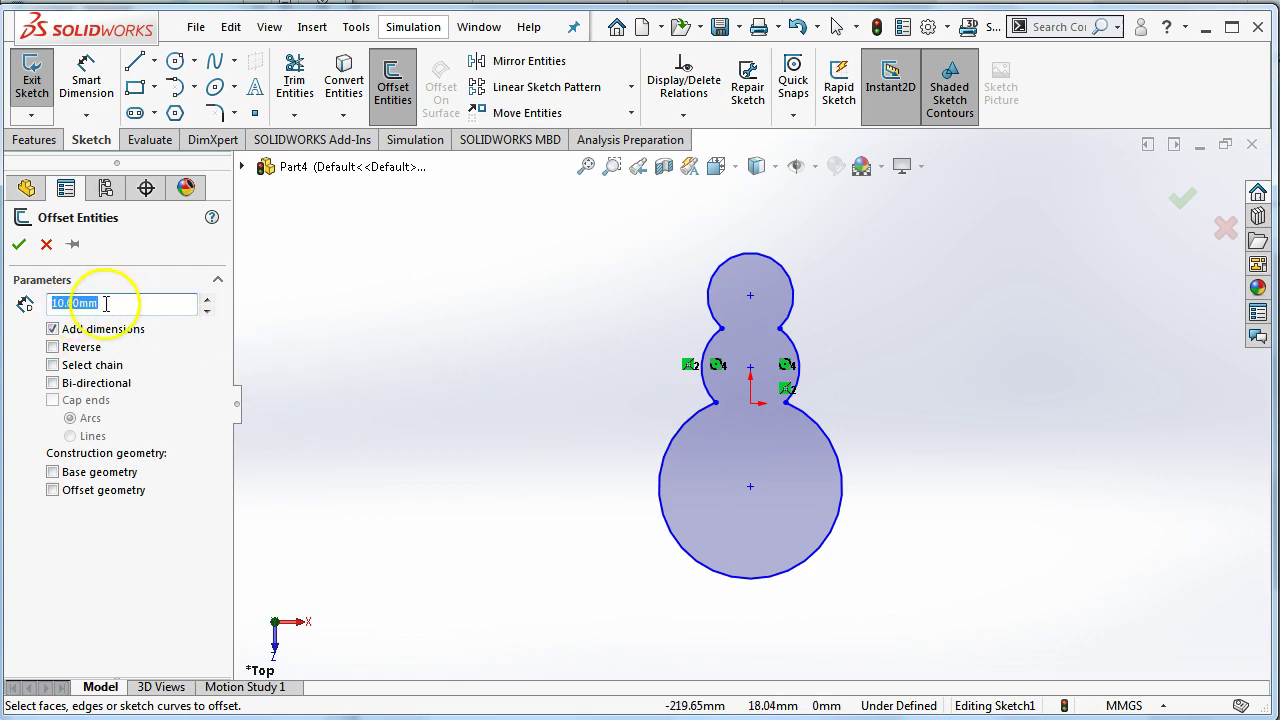
{"action": "left_click", "coordinate": [18, 244]}
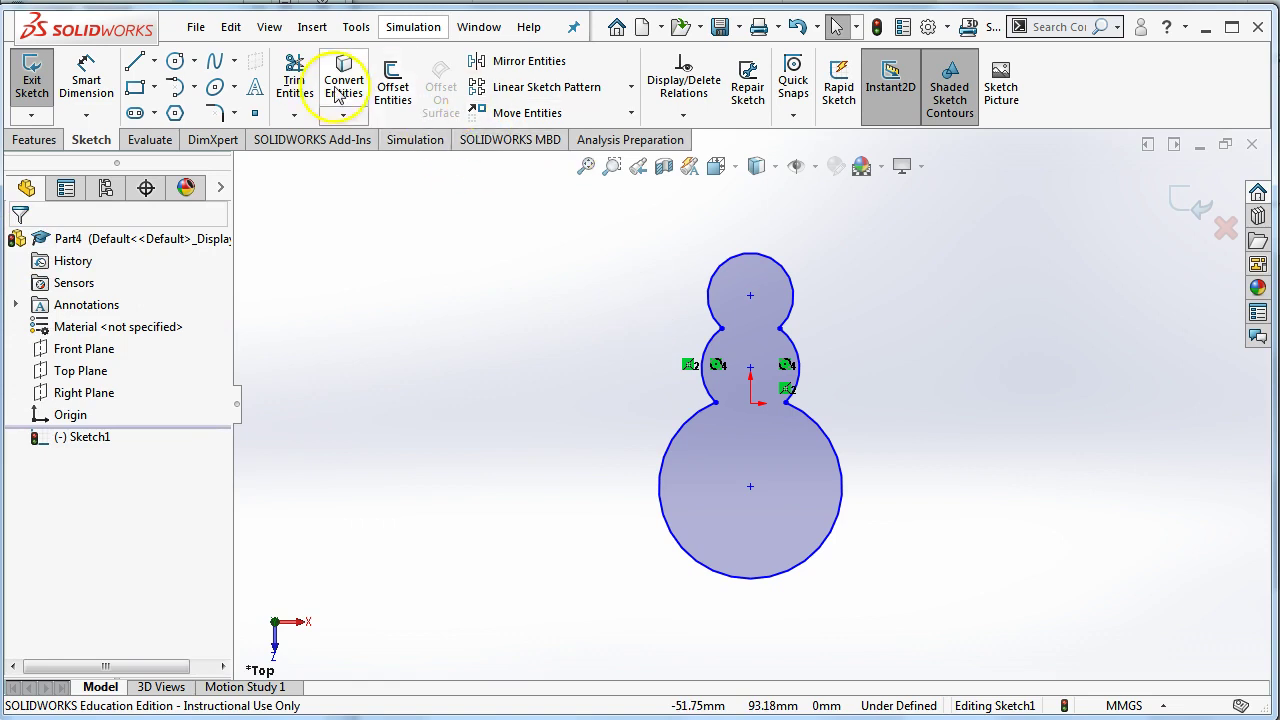
{"action": "left_click", "coordinate": [392, 82]}
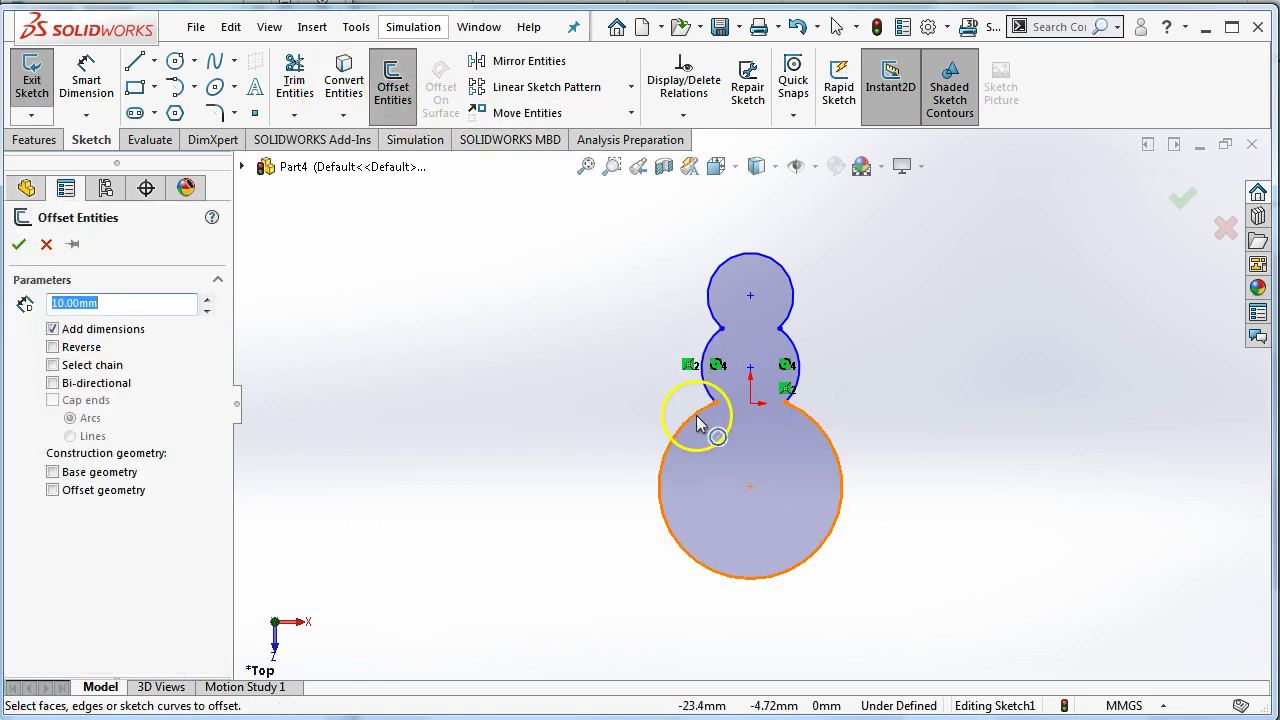
{"action": "left_click", "coordinate": [699, 420]}
{"action": "left_click", "coordinate": [704, 368]}
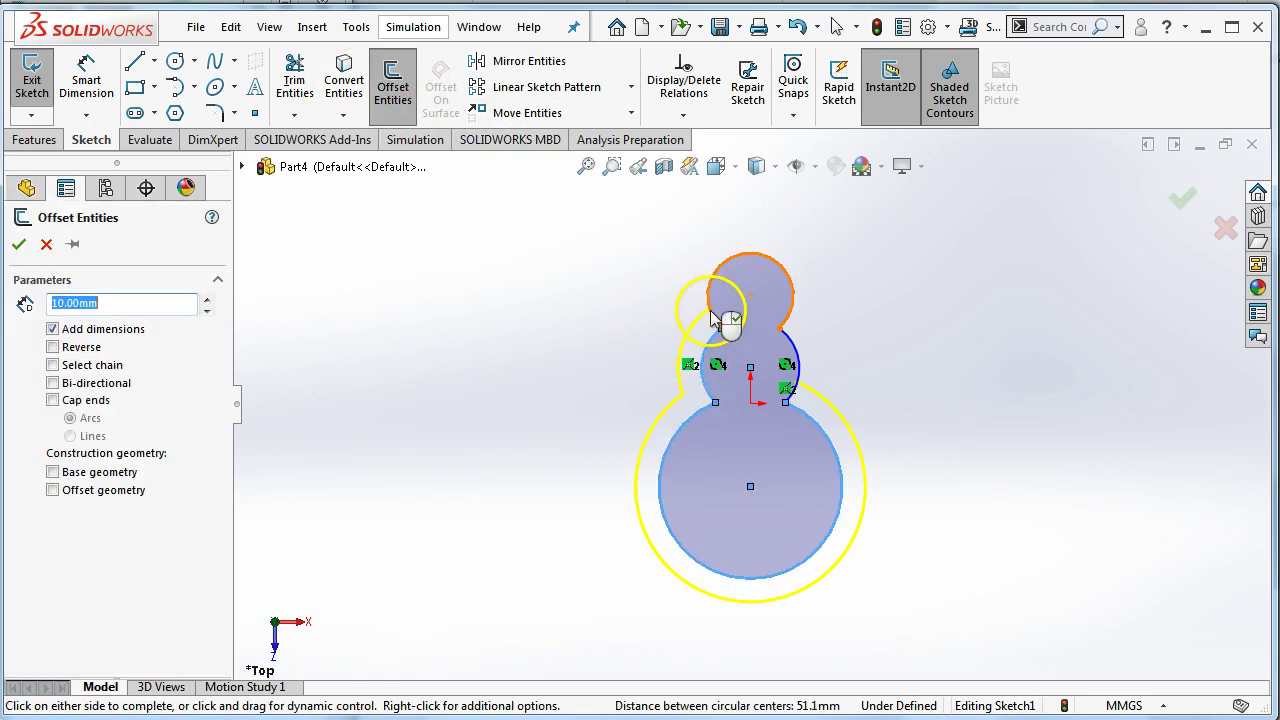
{"action": "left_click", "coordinate": [711, 308]}
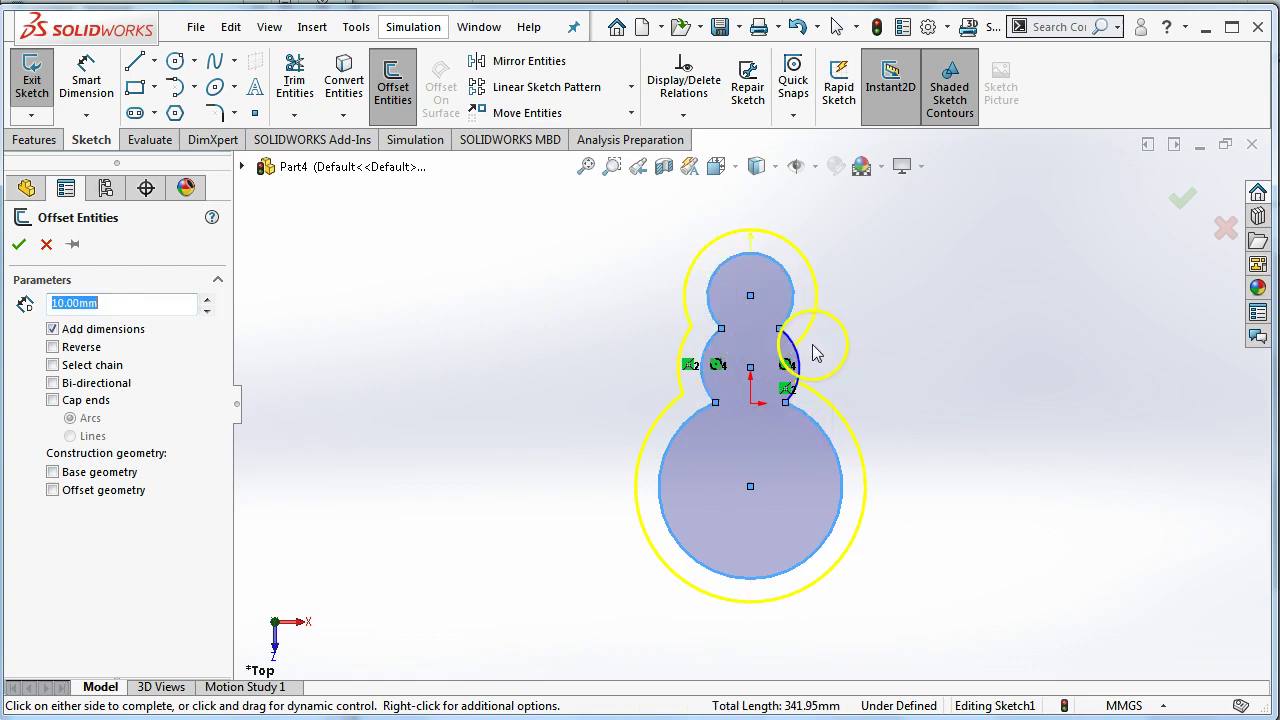
{"action": "left_click", "coordinate": [798, 374]}
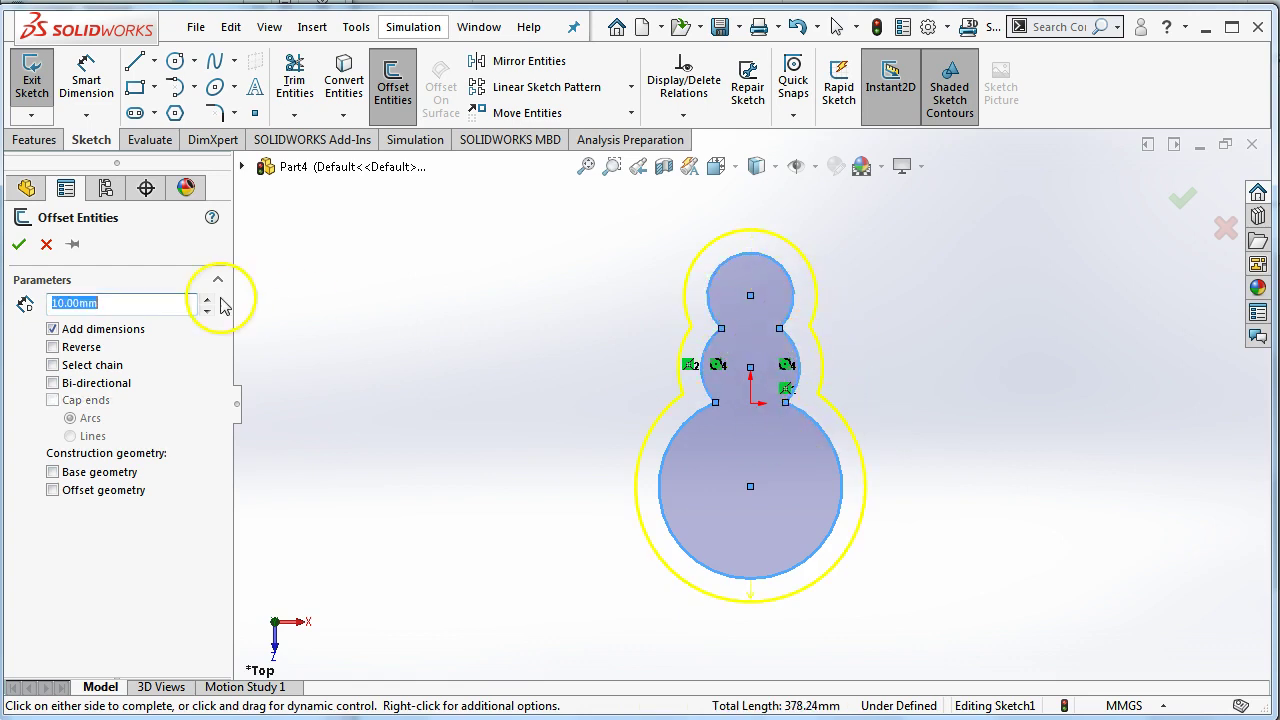
{"action": "left_click", "coordinate": [817, 370]}
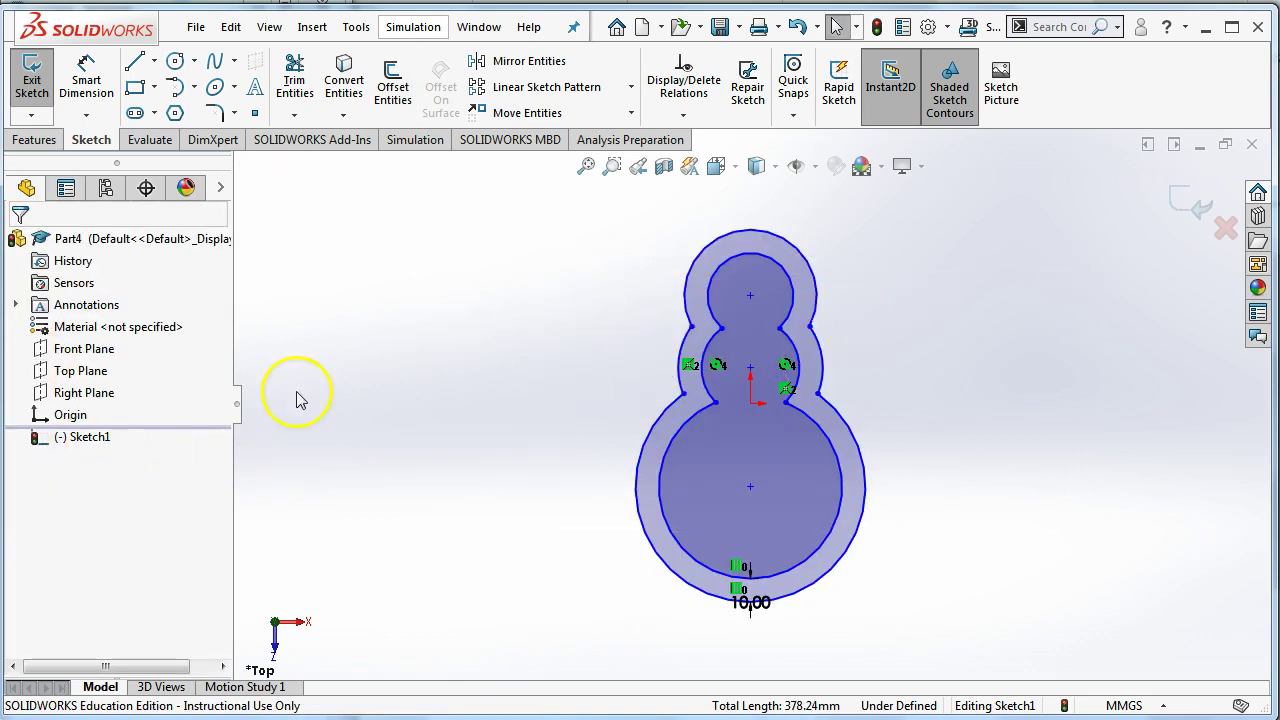
Recreate the outward snowman offset and change its distance dimension from 10 to 5 mm.
{"action": "key", "text": "ctrl+z"}
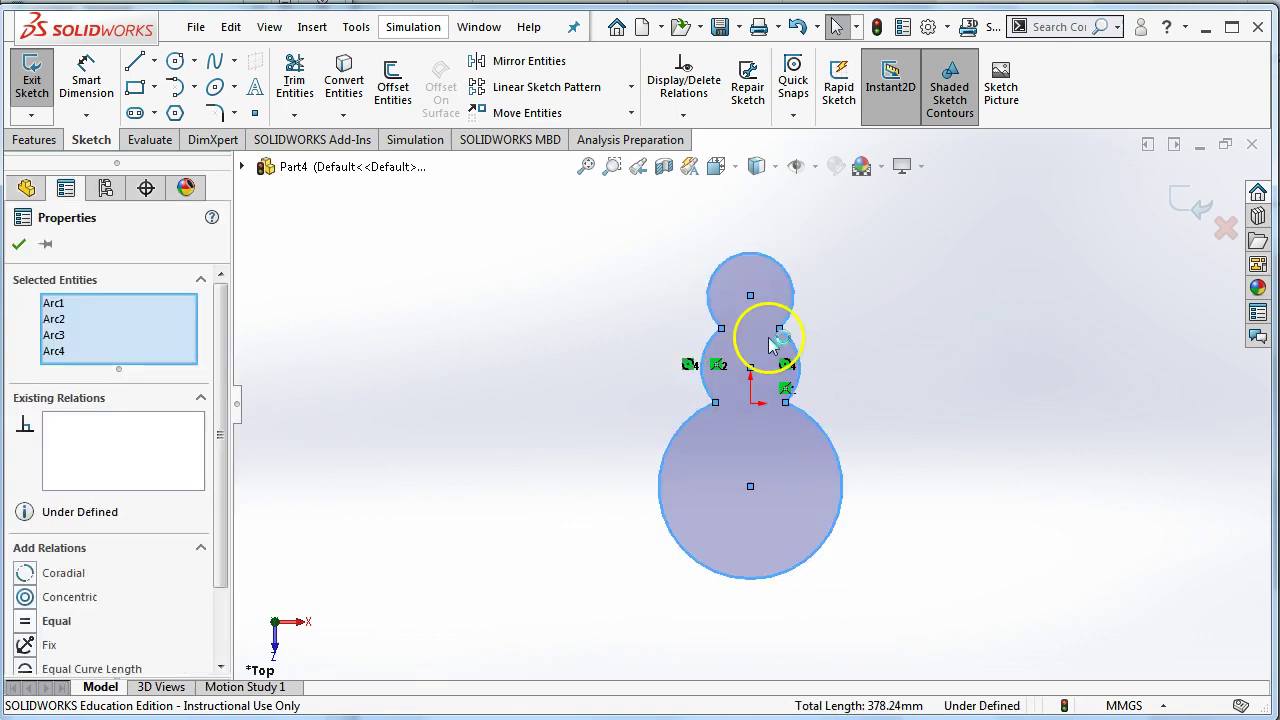
{"action": "left_click", "coordinate": [391, 75]}
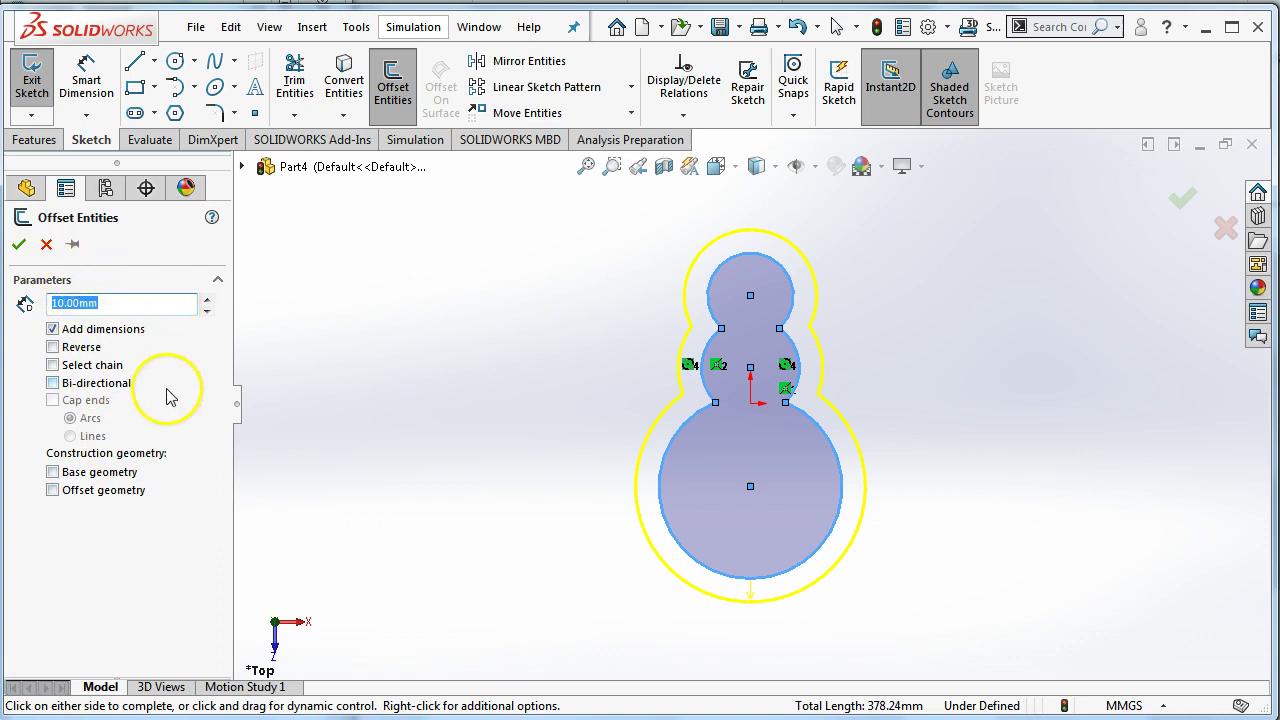
{"action": "left_click", "coordinate": [18, 244]}
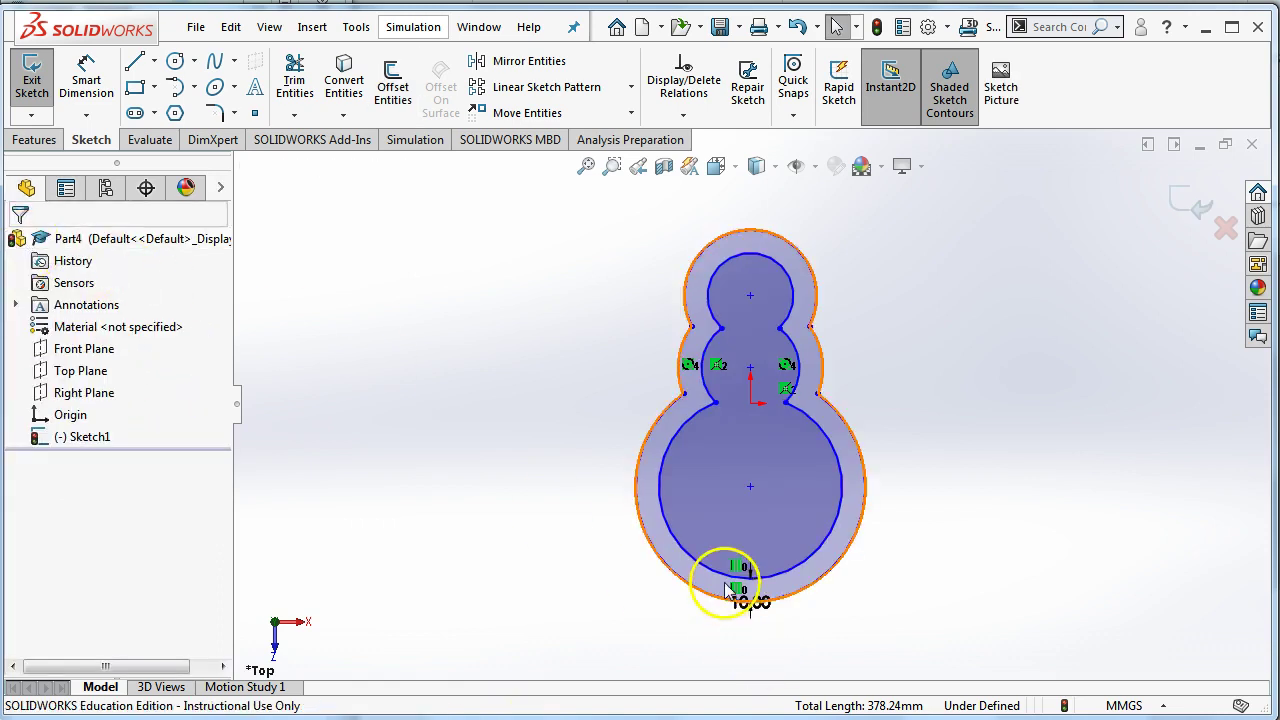
{"action": "left_click", "coordinate": [750, 604]}
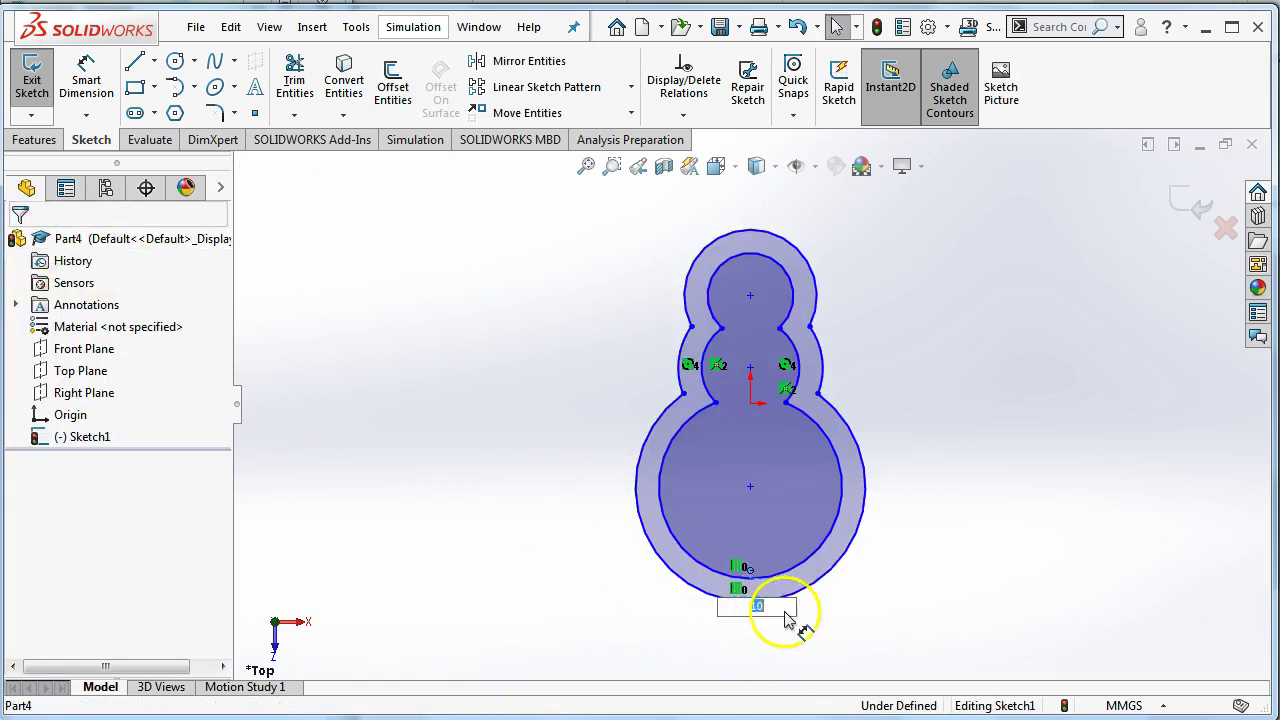
{"action": "key", "text": "Return"}
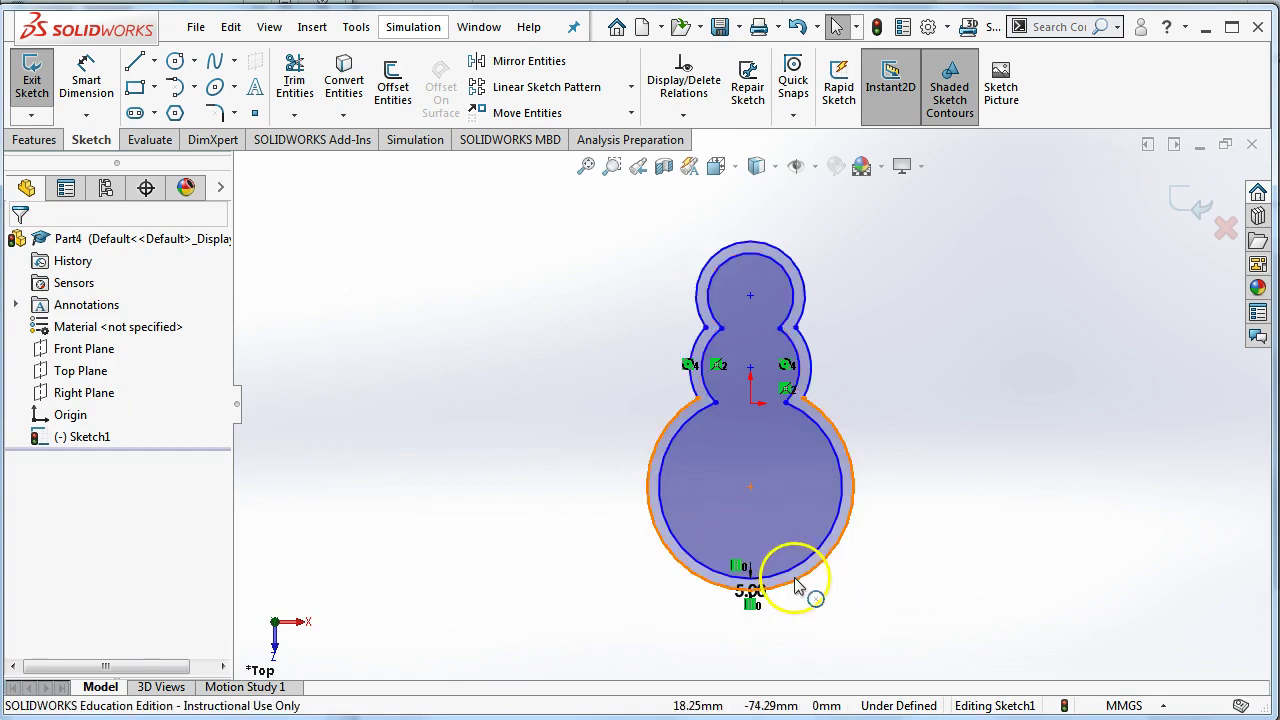
{"action": "scroll", "coordinate": [770, 575], "scroll_direction": "down", "scroll_amount": 3}
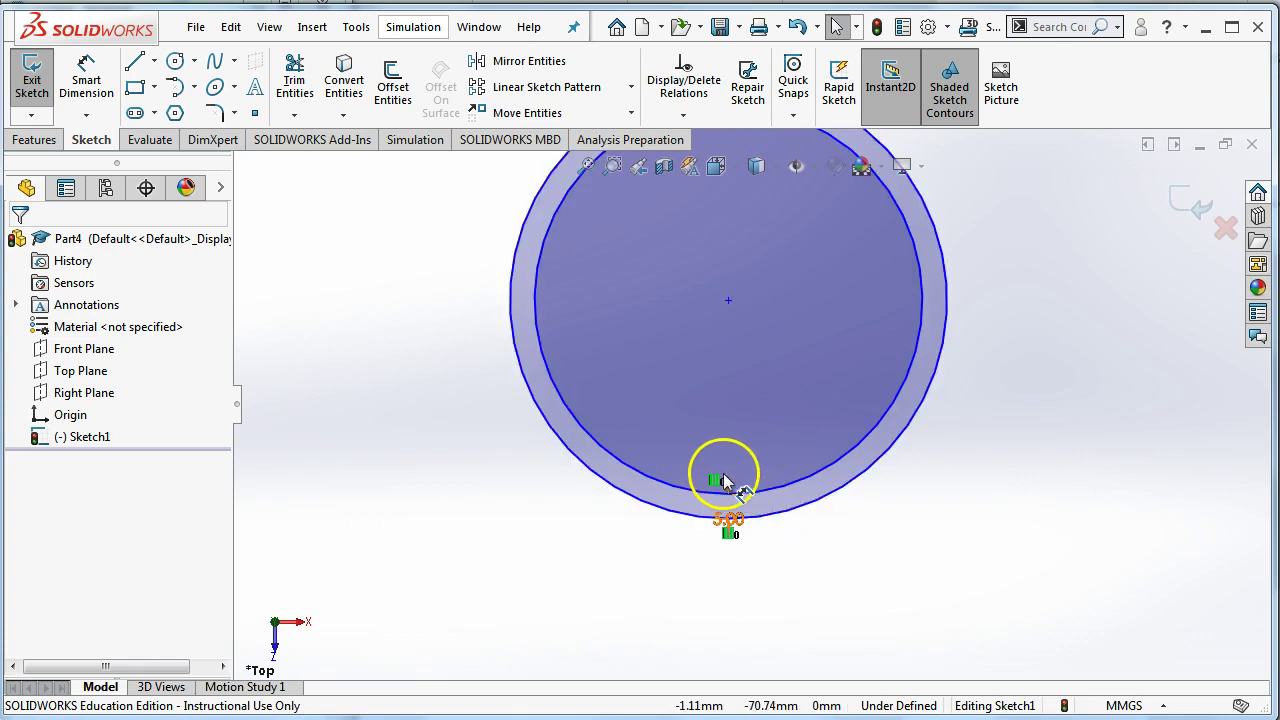
{"action": "scroll", "coordinate": [766, 490], "scroll_direction": "up", "scroll_amount": 2}
{"action": "scroll", "coordinate": [766, 490], "scroll_direction": "up", "scroll_amount": 2}
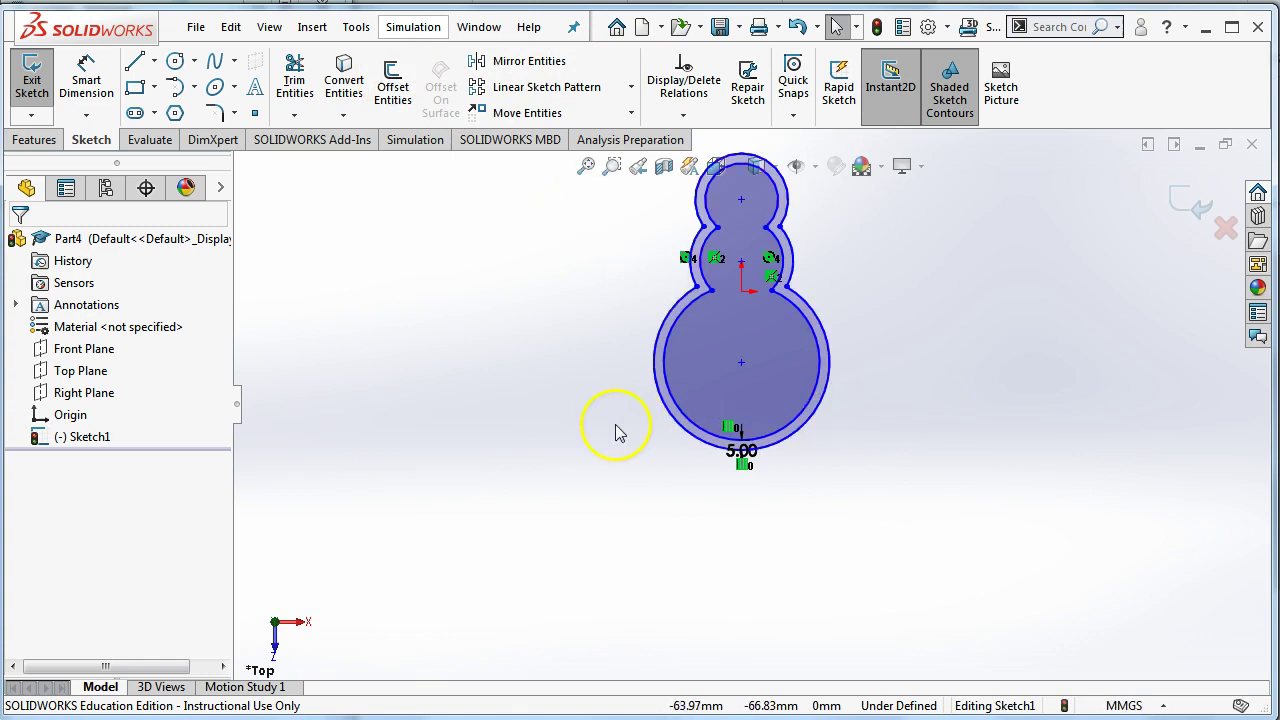
Select the inner snowman contour and attempt a third outward offset, which adds no geometry.
{"action": "left_click", "coordinate": [727, 316]}
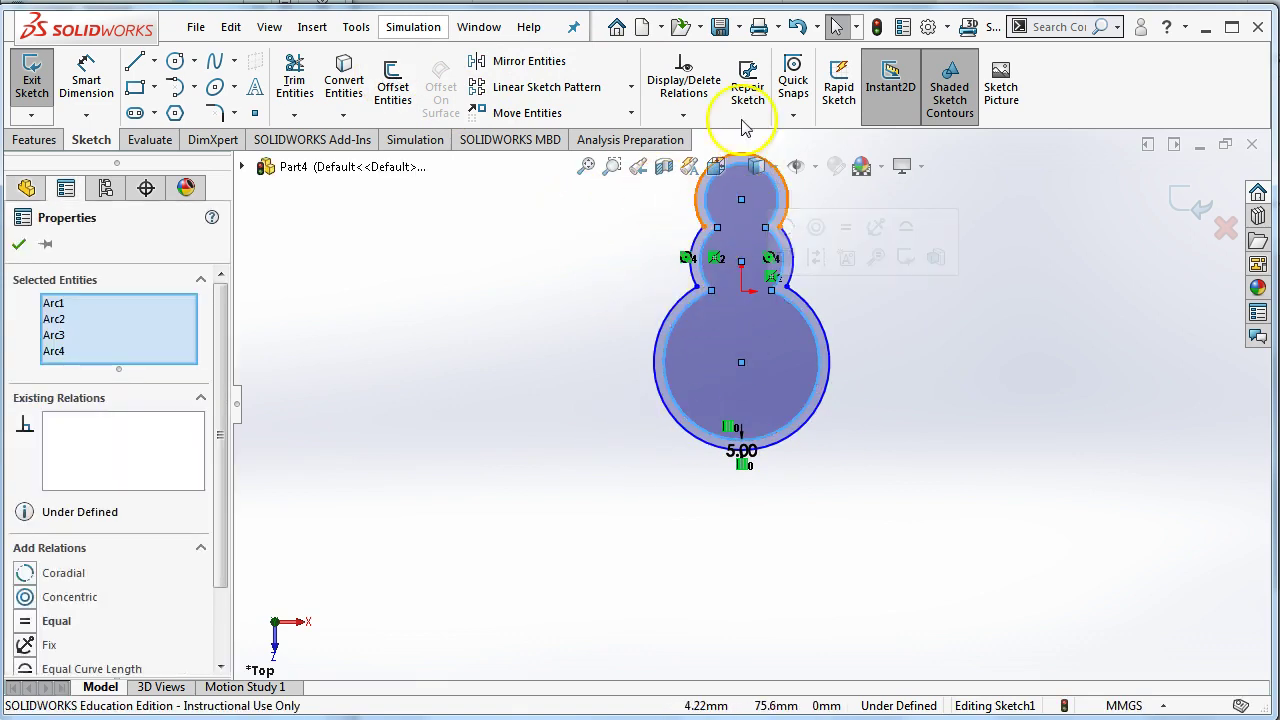
{"action": "left_click", "coordinate": [394, 84]}
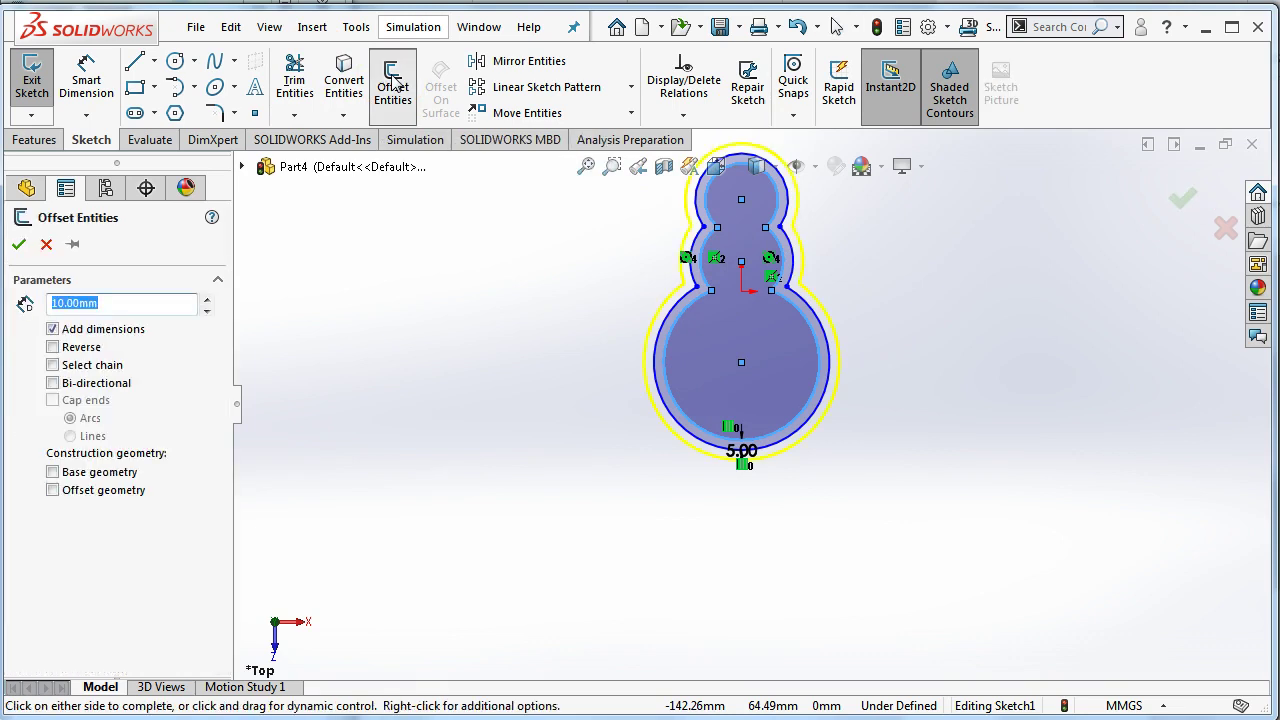
{"action": "scroll", "coordinate": [741, 378], "scroll_direction": "down", "scroll_amount": 2}
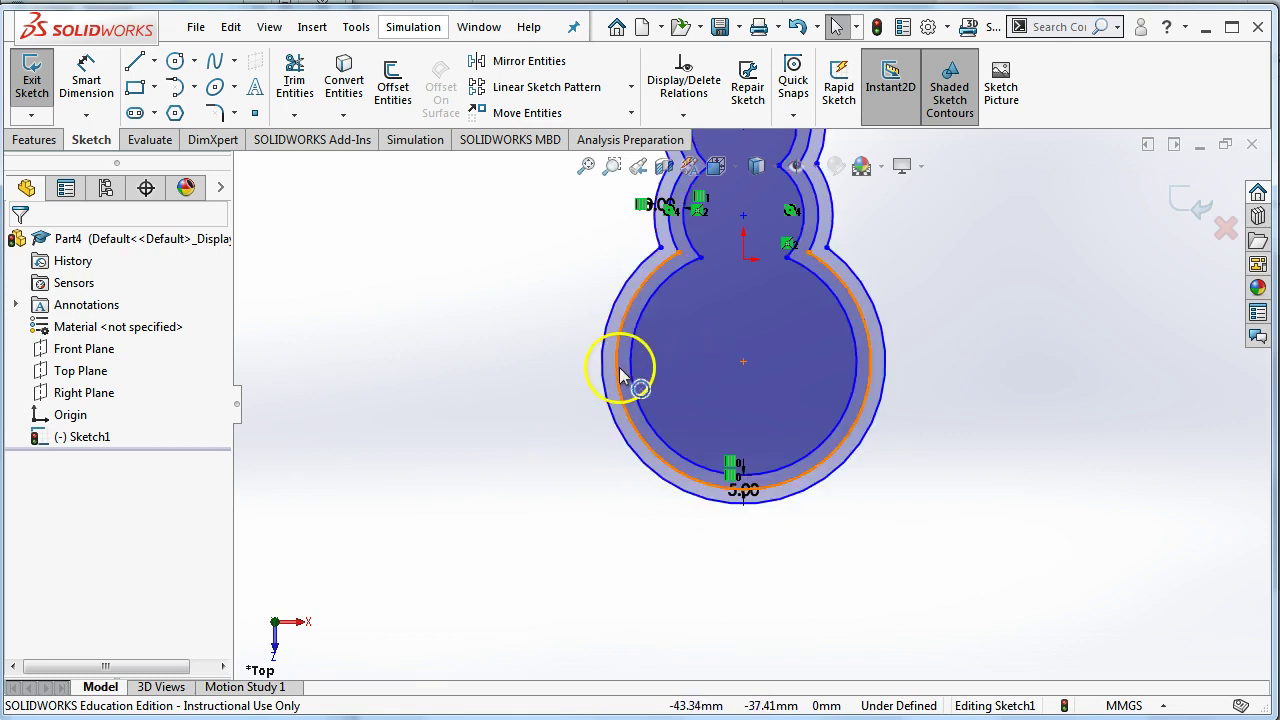
{"action": "left_click", "coordinate": [762, 368]}
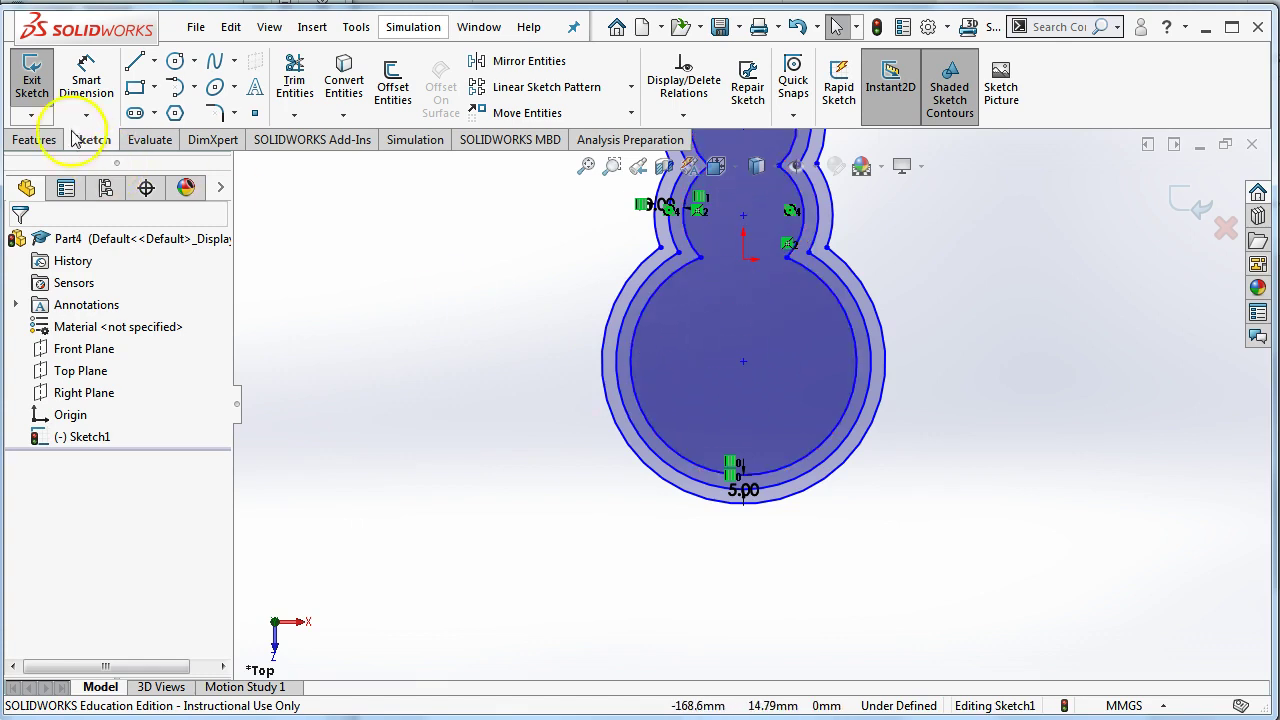
Start an Extruded Boss/Base on the snowman sketch and tilt the view to an angle.
{"action": "left_click", "coordinate": [37, 70]}
{"action": "left_click", "coordinate": [36, 139]}
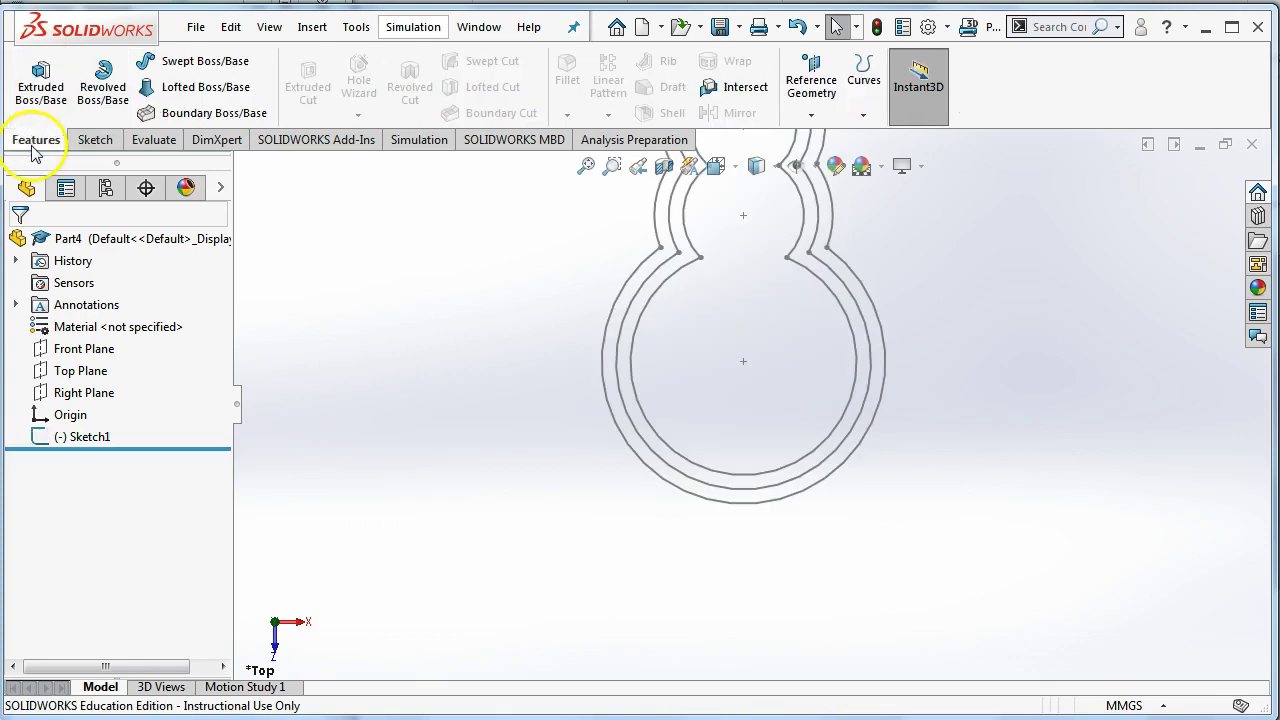
{"action": "left_click", "coordinate": [40, 80]}
{"action": "mouse_move", "coordinate": [380, 263]}
{"action": "middle_mouse_down"}
{"action": "mouse_move", "coordinate": [674, 471]}
{"action": "mouse_move", "coordinate": [656, 420]}
{"action": "middle_mouse_up"}
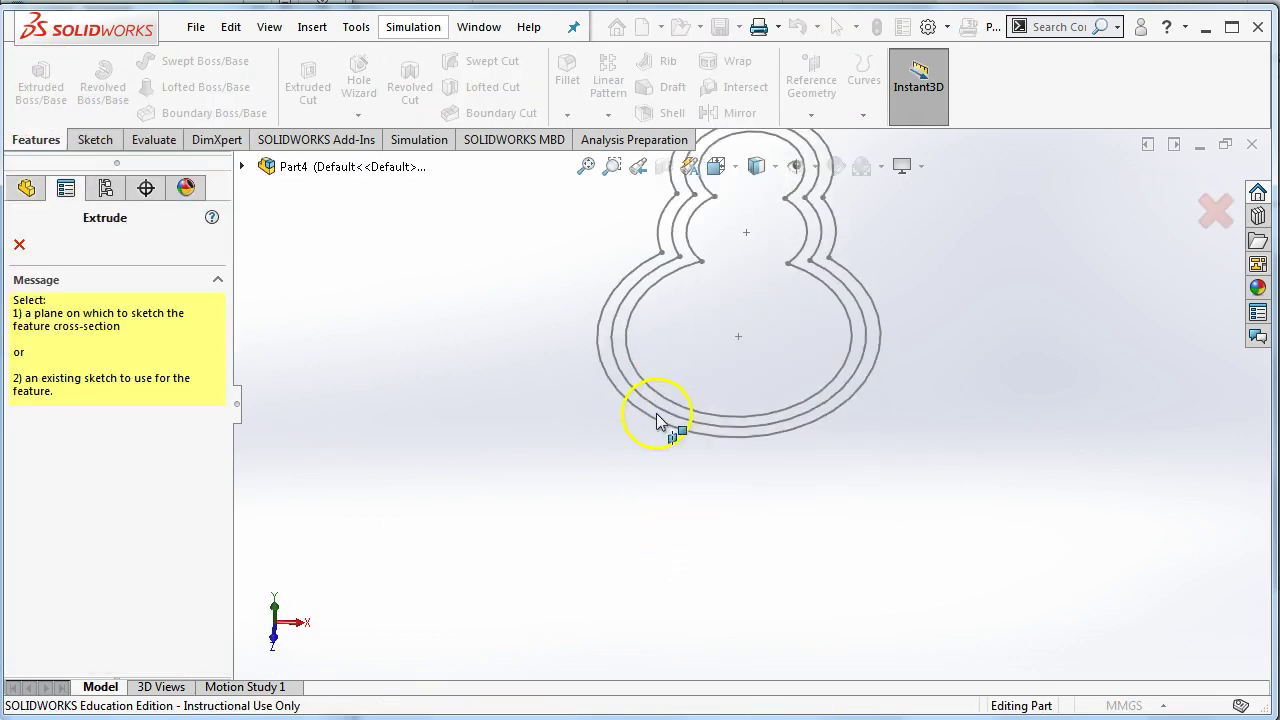
{"action": "scroll", "coordinate": [664, 402], "scroll_direction": "up", "scroll_amount": 3}
{"action": "scroll", "coordinate": [757, 381], "scroll_direction": "down", "scroll_amount": 4}
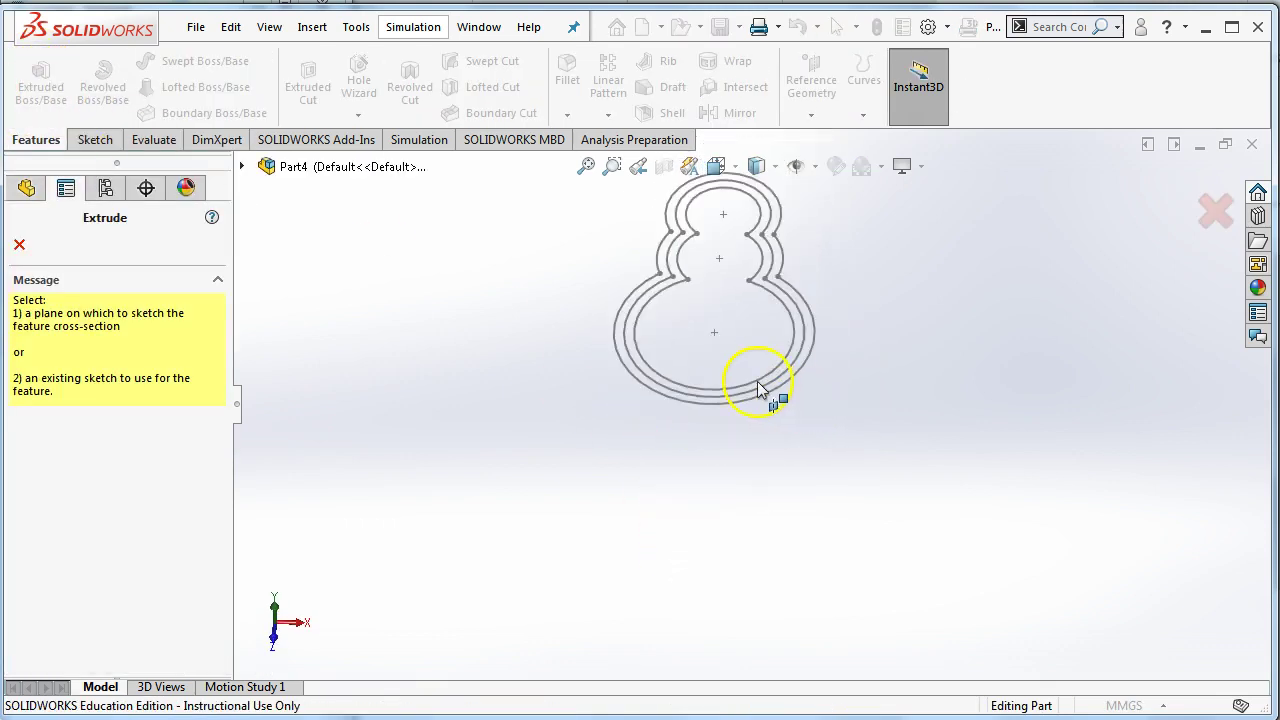
{"action": "scroll", "coordinate": [651, 416], "scroll_direction": "down", "scroll_amount": 2}
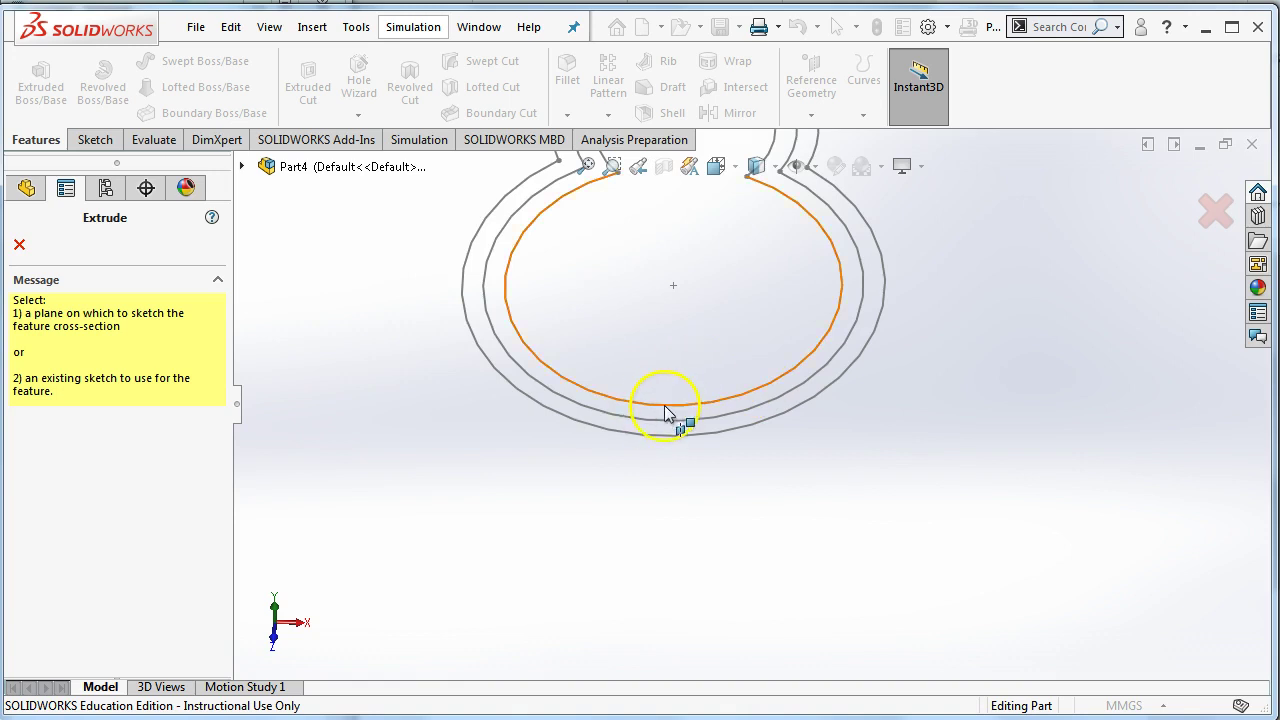
Limit the extrusion to the thin ring by removing the inner contour from Selected Contours.
{"action": "left_click", "coordinate": [666, 410]}
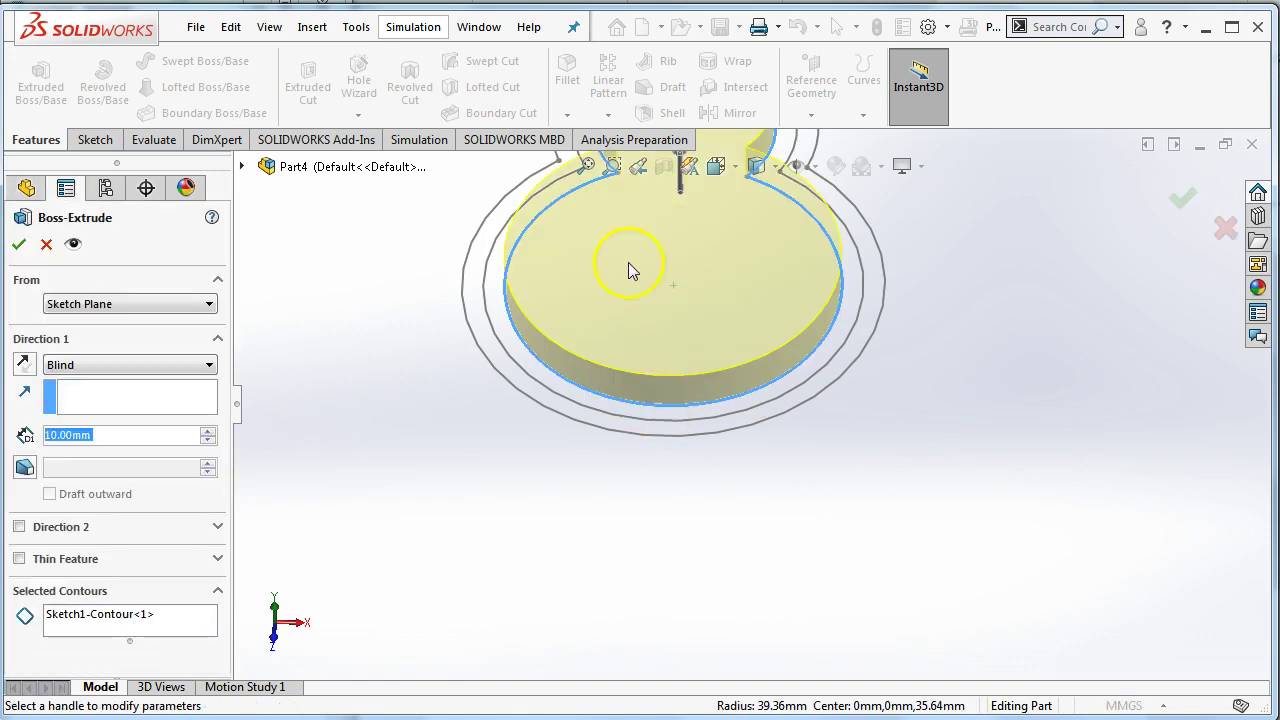
{"action": "left_click", "coordinate": [193, 616]}
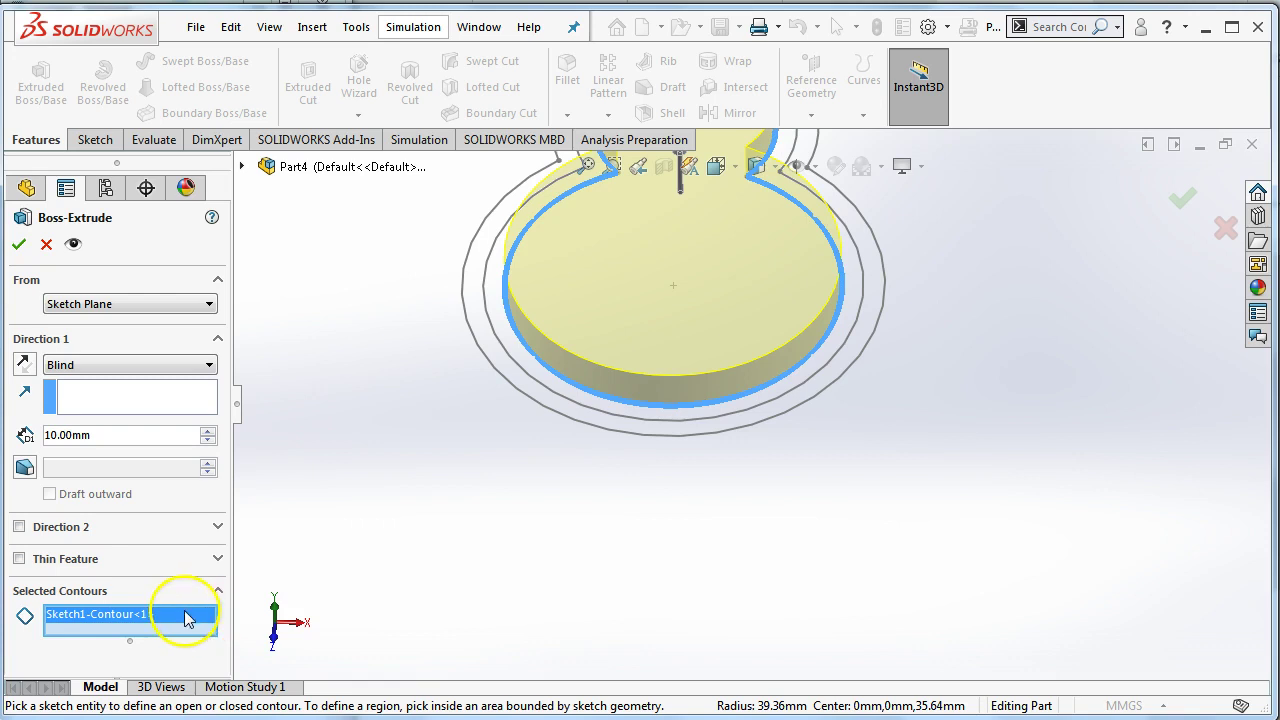
{"action": "left_click", "coordinate": [532, 382]}
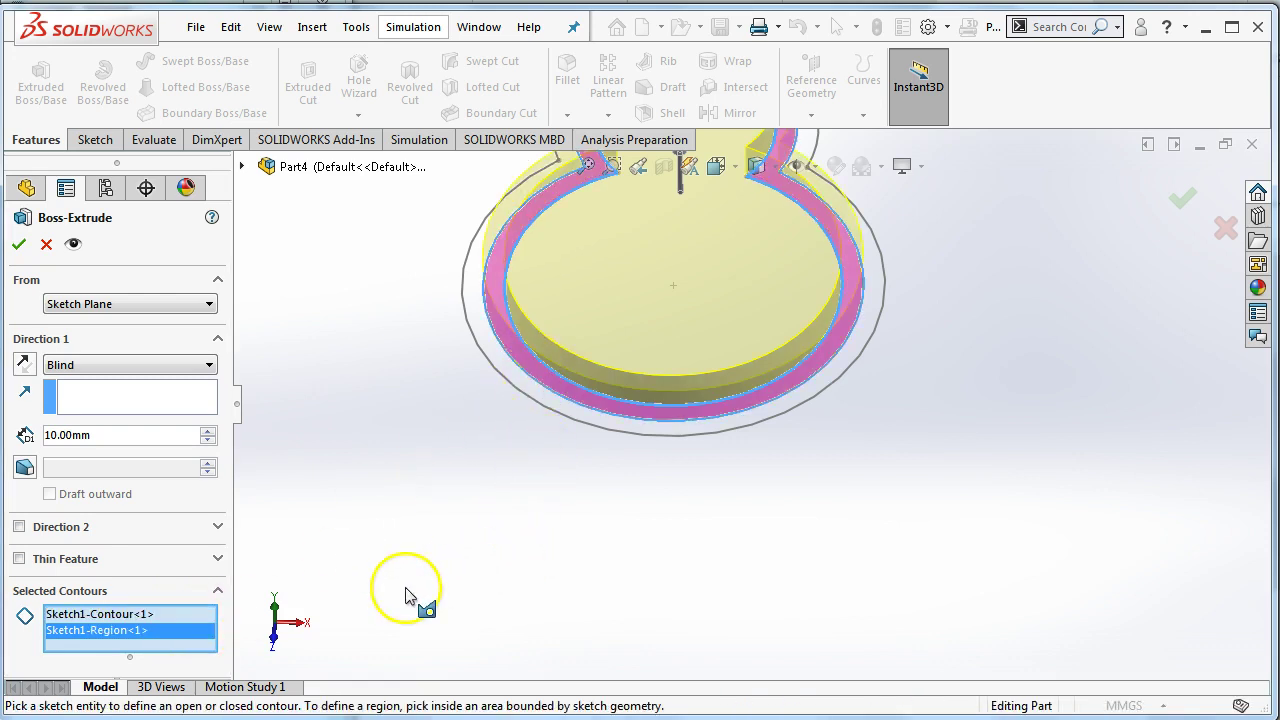
{"action": "left_click", "coordinate": [163, 616]}
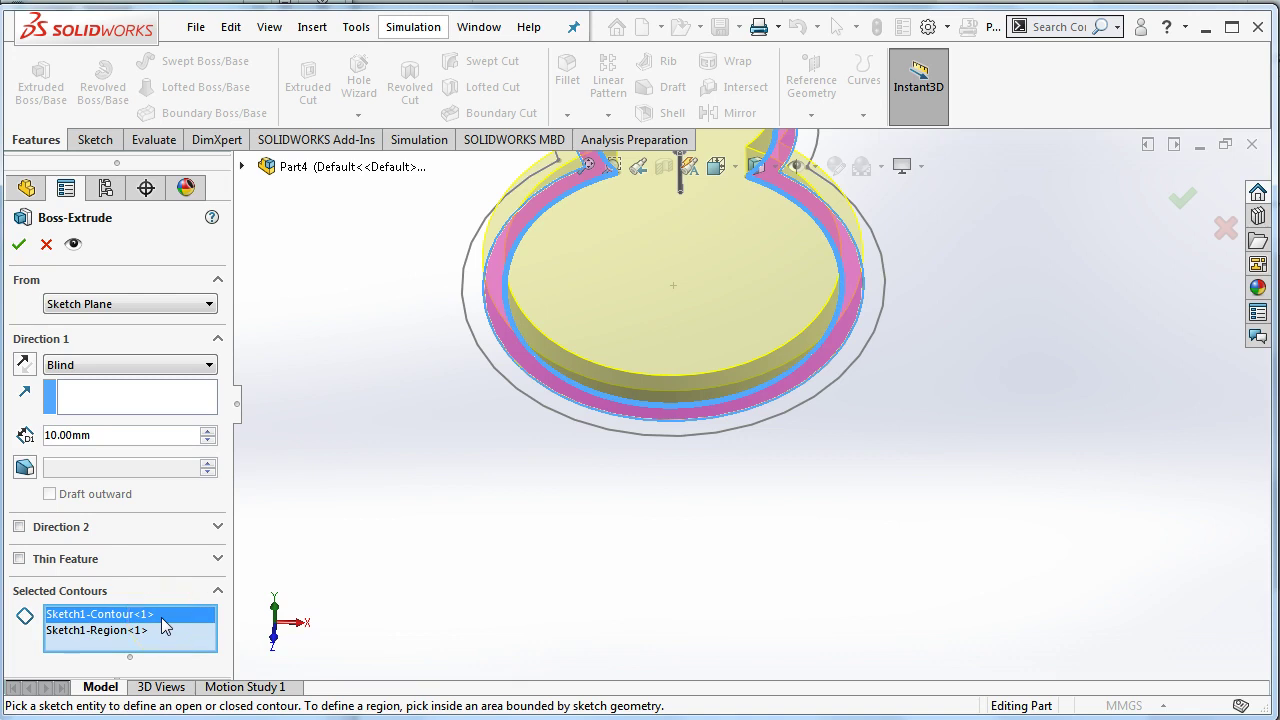
{"action": "key", "text": "Delete"}
Drag the wall height to 63 mm and accept the Boss-Extrude.
{"action": "middle_click_drag", "start_coordinate": [627, 442], "coordinate": [753, 334]}
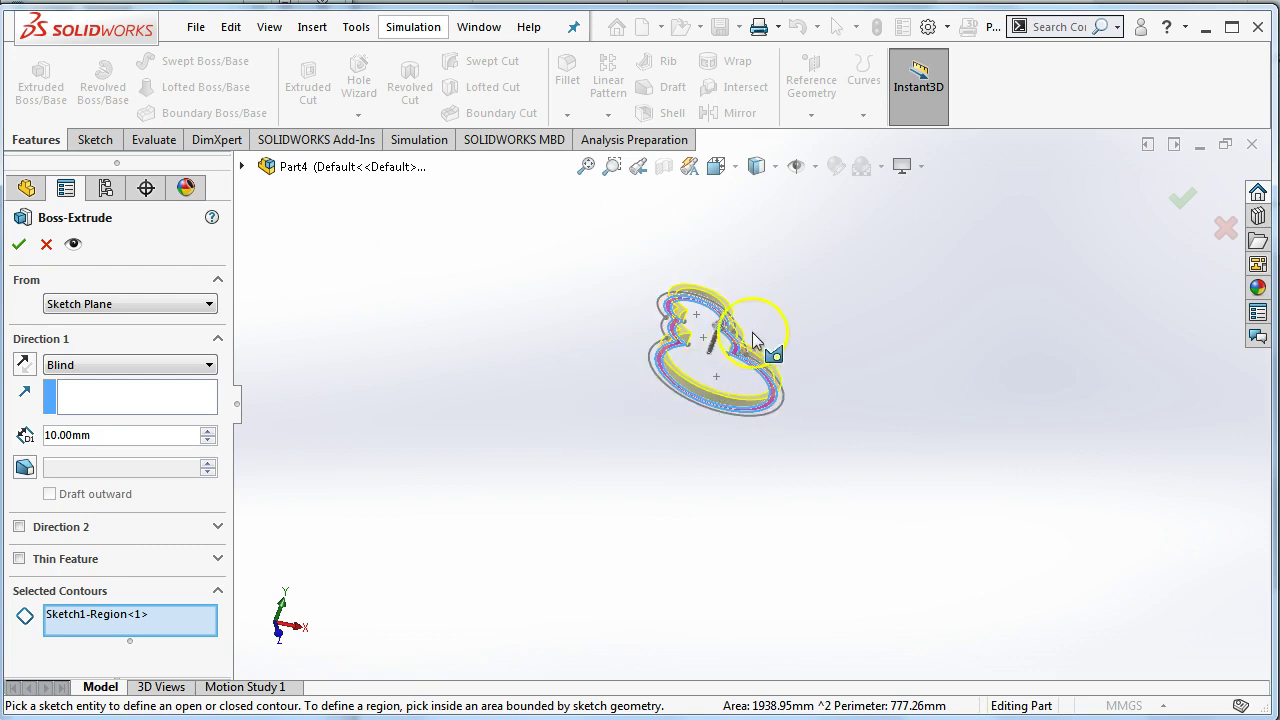
{"action": "left_click_drag", "start_coordinate": [720, 330], "coordinate": [730, 268]}
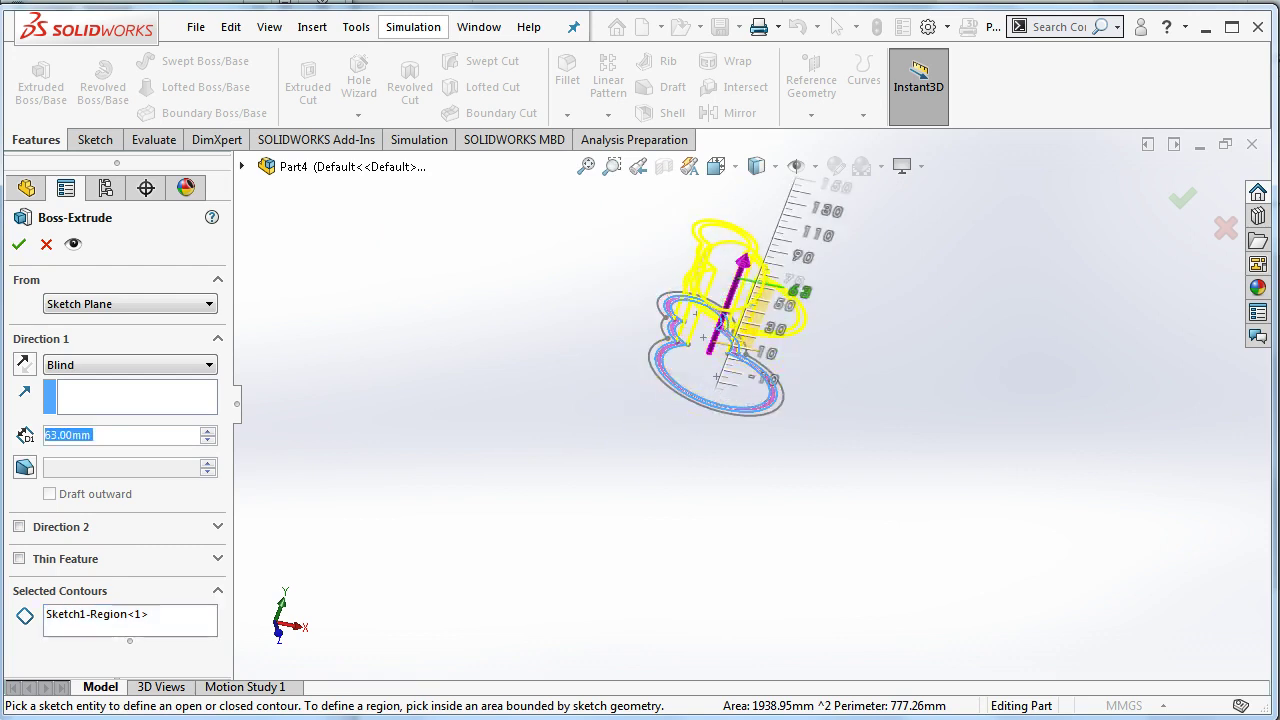
{"action": "mouse_move", "coordinate": [829, 486]}
{"action": "middle_mouse_down"}
{"action": "mouse_move", "coordinate": [720, 490]}
{"action": "mouse_move", "coordinate": [700, 514]}
{"action": "mouse_move", "coordinate": [743, 537]}
{"action": "mouse_move", "coordinate": [848, 468]}
{"action": "middle_mouse_up"}
{"action": "left_click", "coordinate": [1187, 207]}
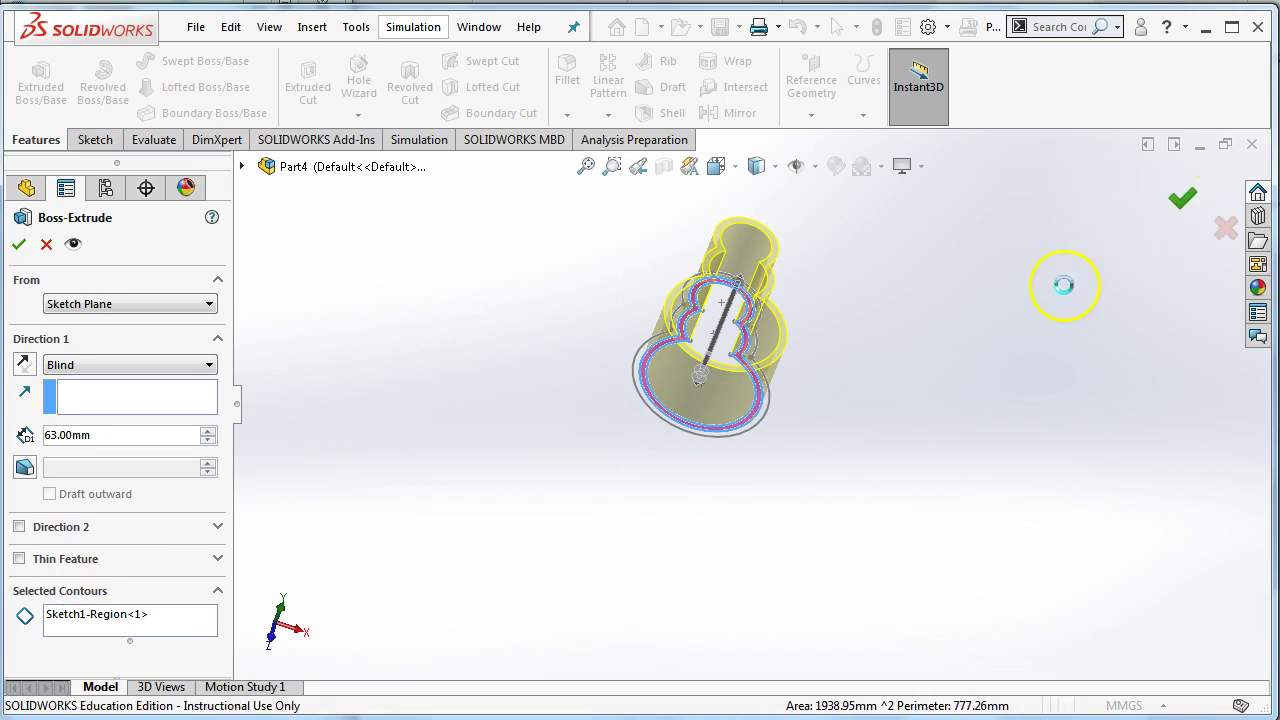
{"action": "mouse_move", "coordinate": [1063, 294]}
{"action": "middle_mouse_down"}
{"action": "mouse_move", "coordinate": [823, 451]}
{"action": "mouse_move", "coordinate": [771, 543]}
{"action": "mouse_move", "coordinate": [826, 483]}
{"action": "mouse_move", "coordinate": [757, 405]}
{"action": "middle_mouse_up"}
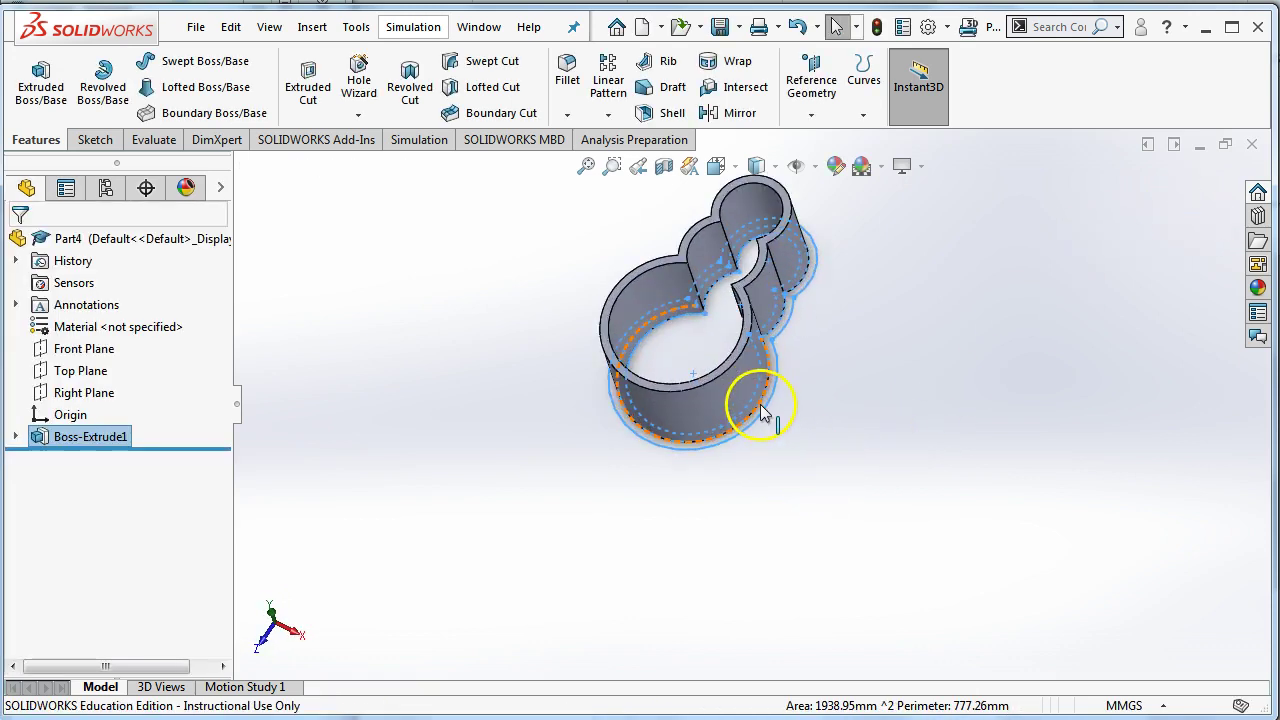
Cancel two new extrusion attempts, then expand Boss-Extrude1 to reveal Sketch1.
{"action": "scroll", "coordinate": [757, 410], "scroll_direction": "down", "scroll_amount": 3}
{"action": "scroll", "coordinate": [762, 410], "scroll_direction": "down", "scroll_amount": 3}
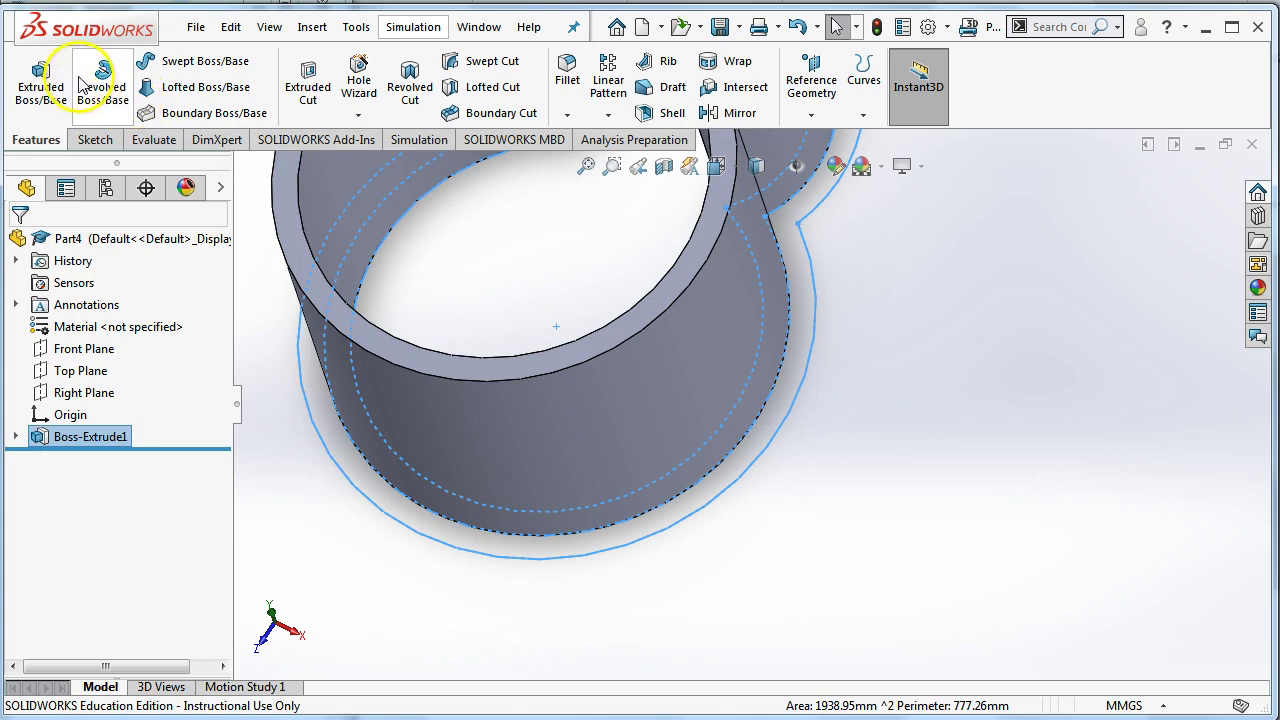
{"action": "left_click", "coordinate": [40, 80]}
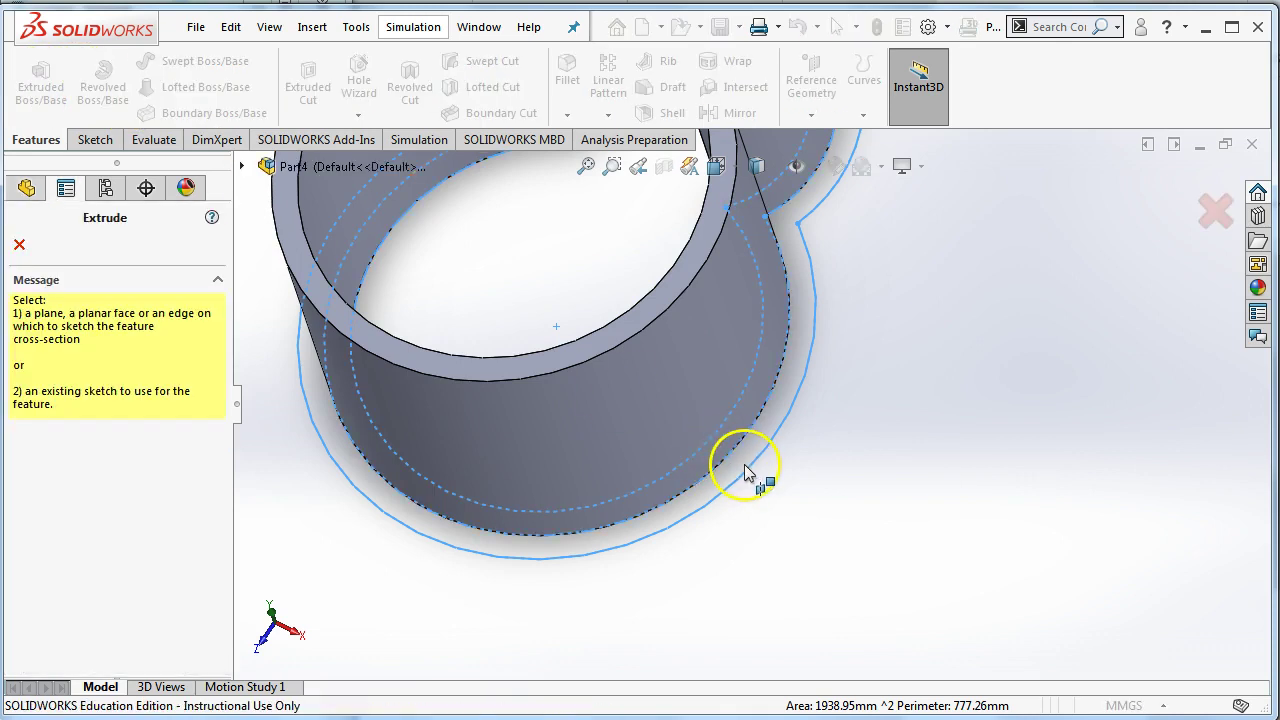
{"action": "scroll", "coordinate": [745, 472], "scroll_direction": "down", "scroll_amount": 2}
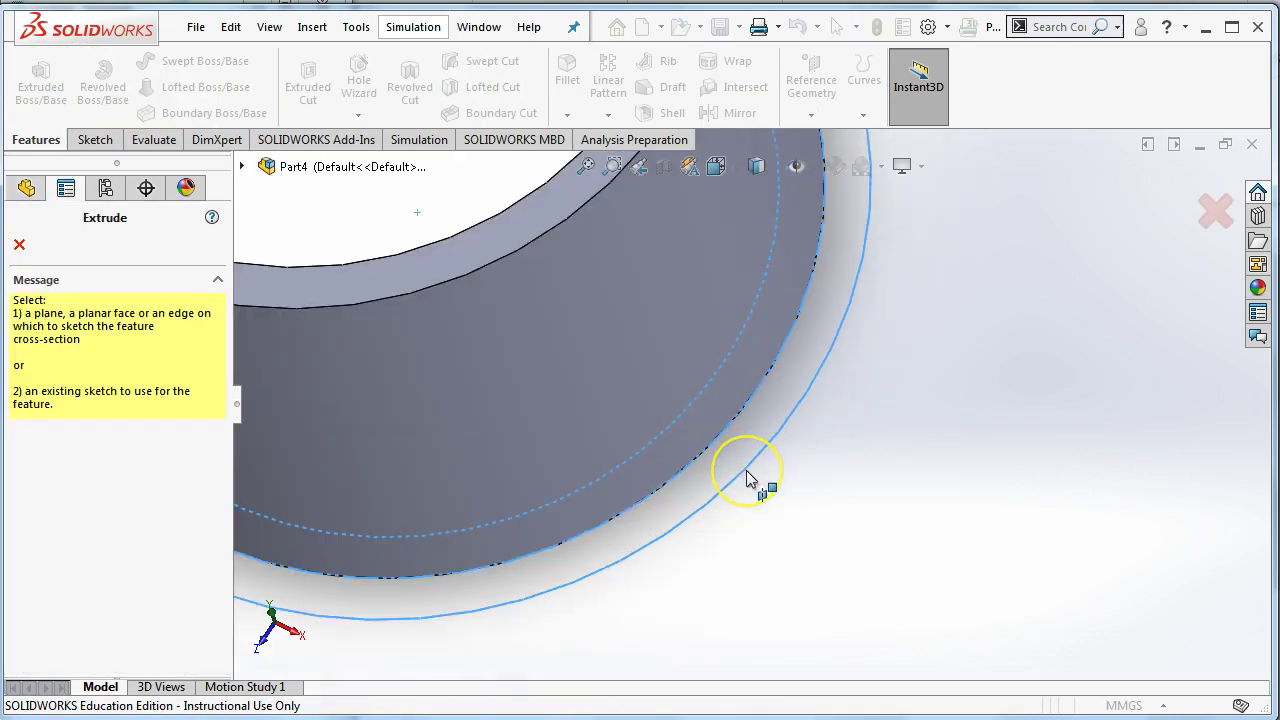
{"action": "left_click", "coordinate": [1205, 230]}
{"action": "left_click", "coordinate": [40, 80]}
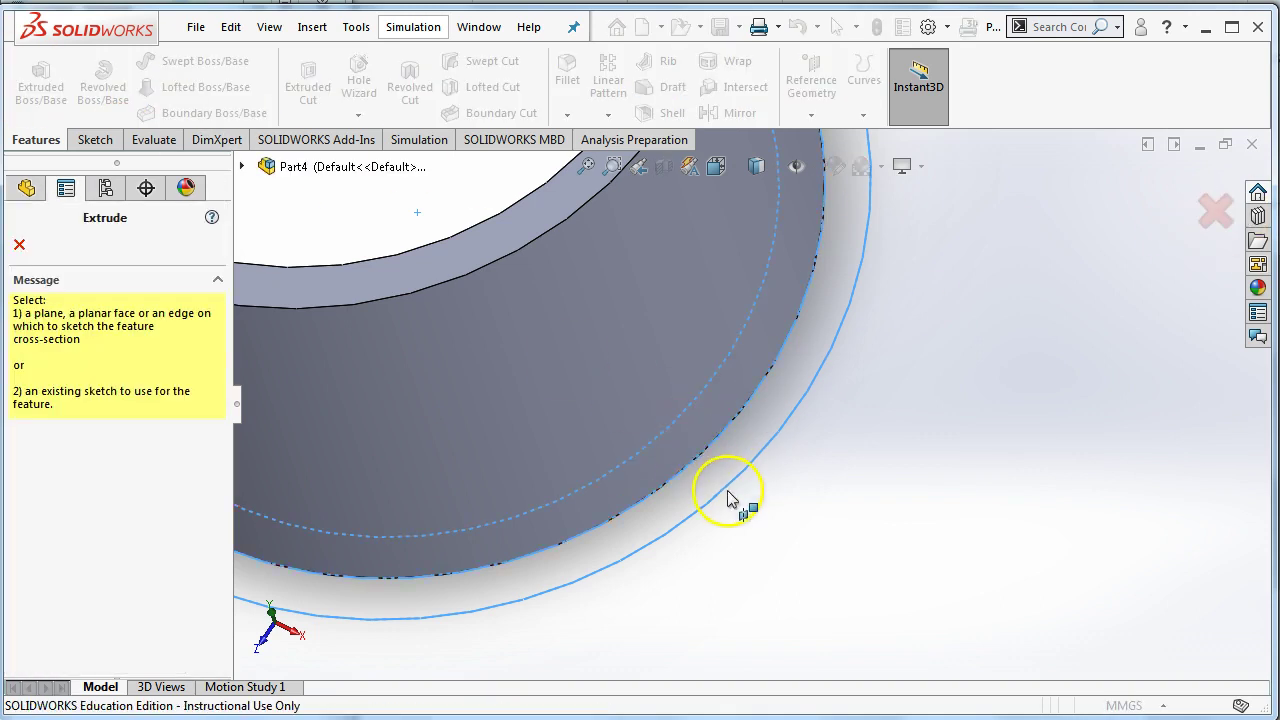
{"action": "left_click", "coordinate": [20, 245]}
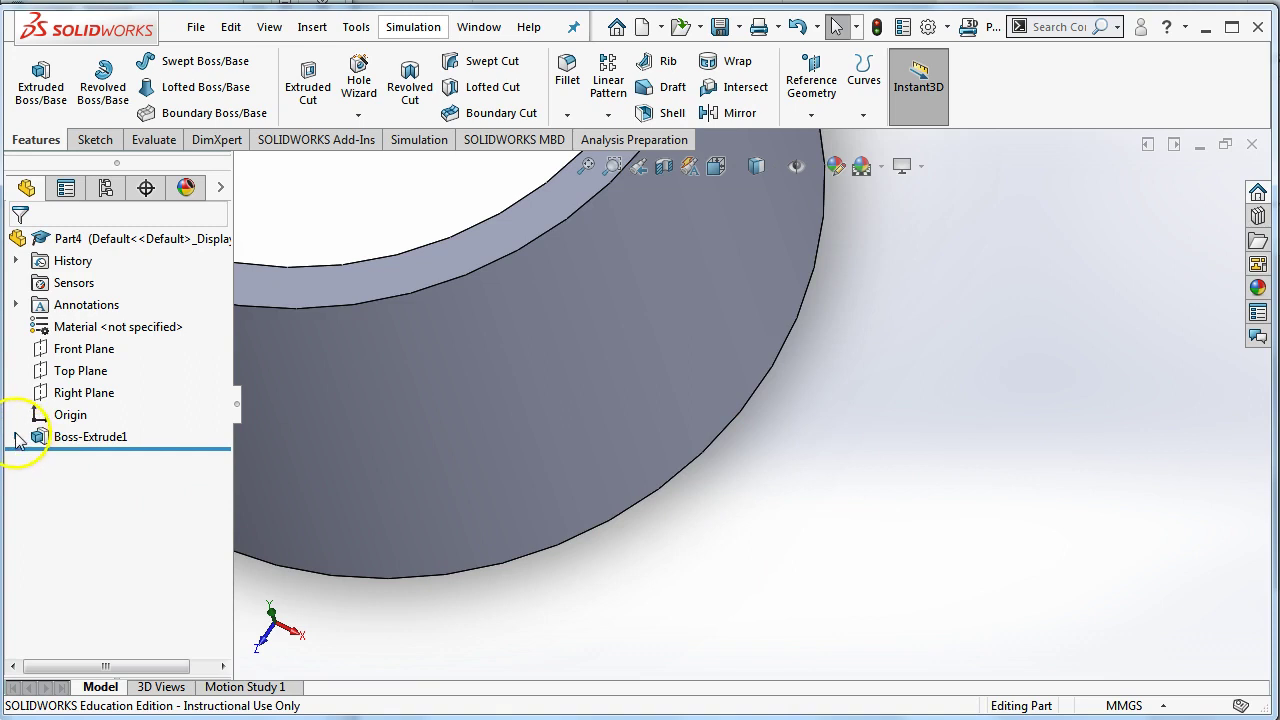
{"action": "left_click", "coordinate": [16, 438]}
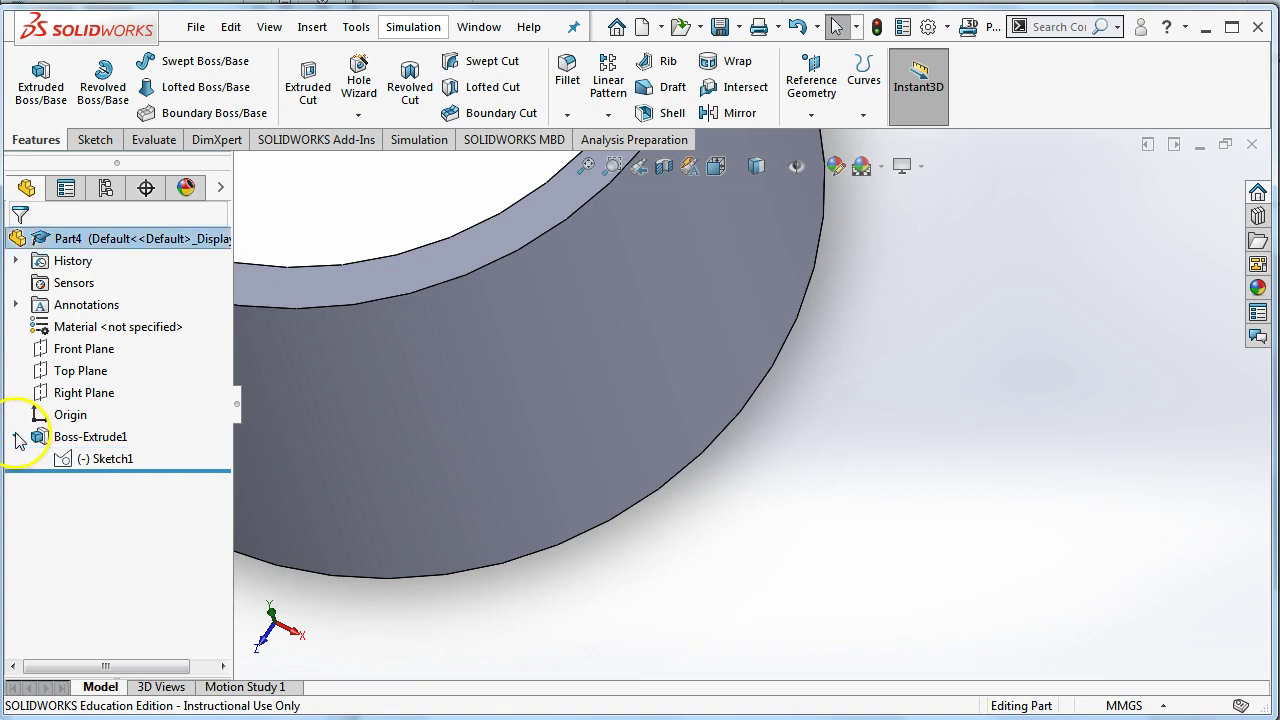
Extrude Sketch1 again using only the wide outer band, removing Sketch1 from the contours.
{"action": "left_click", "coordinate": [62, 466]}
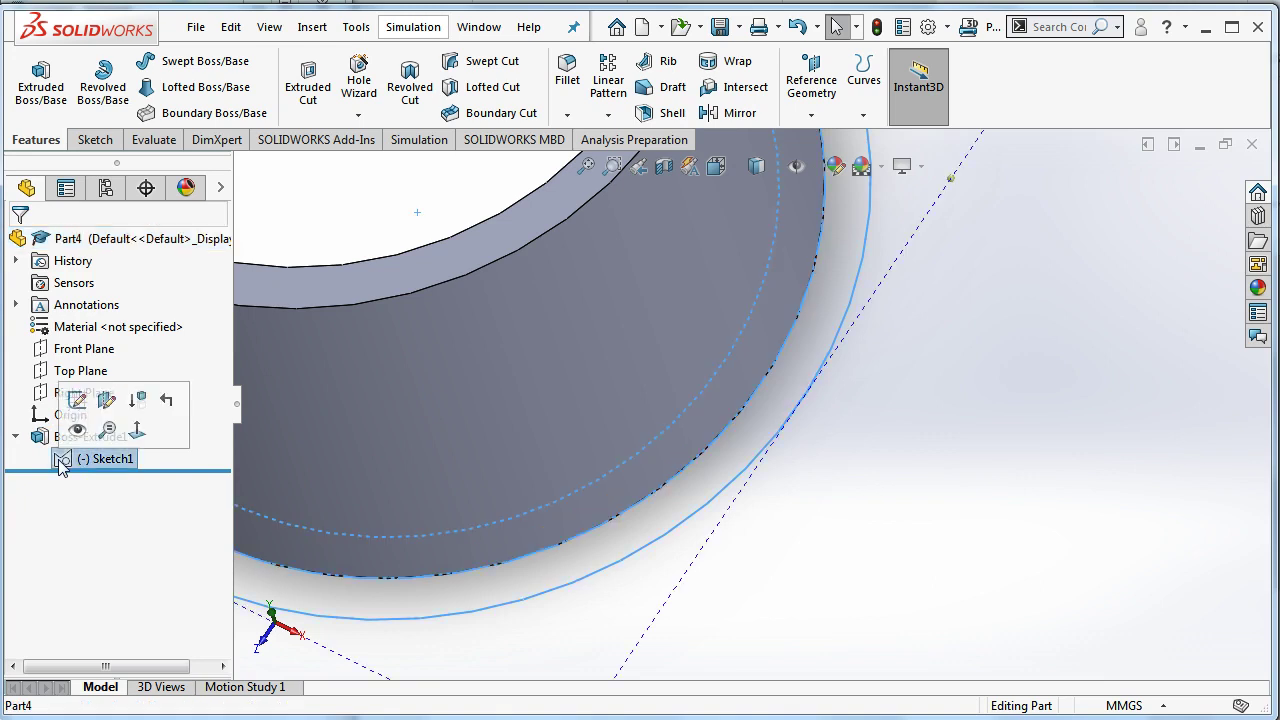
{"action": "left_click", "coordinate": [40, 80]}
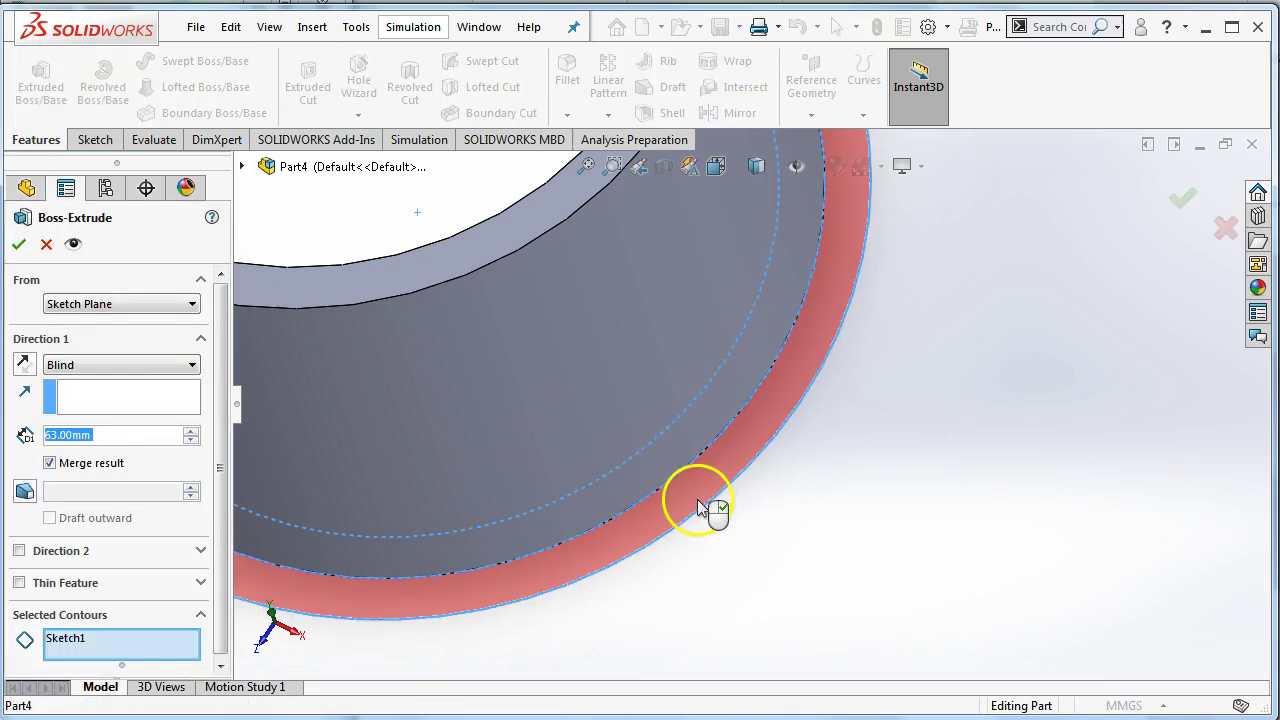
{"action": "left_click", "coordinate": [697, 507]}
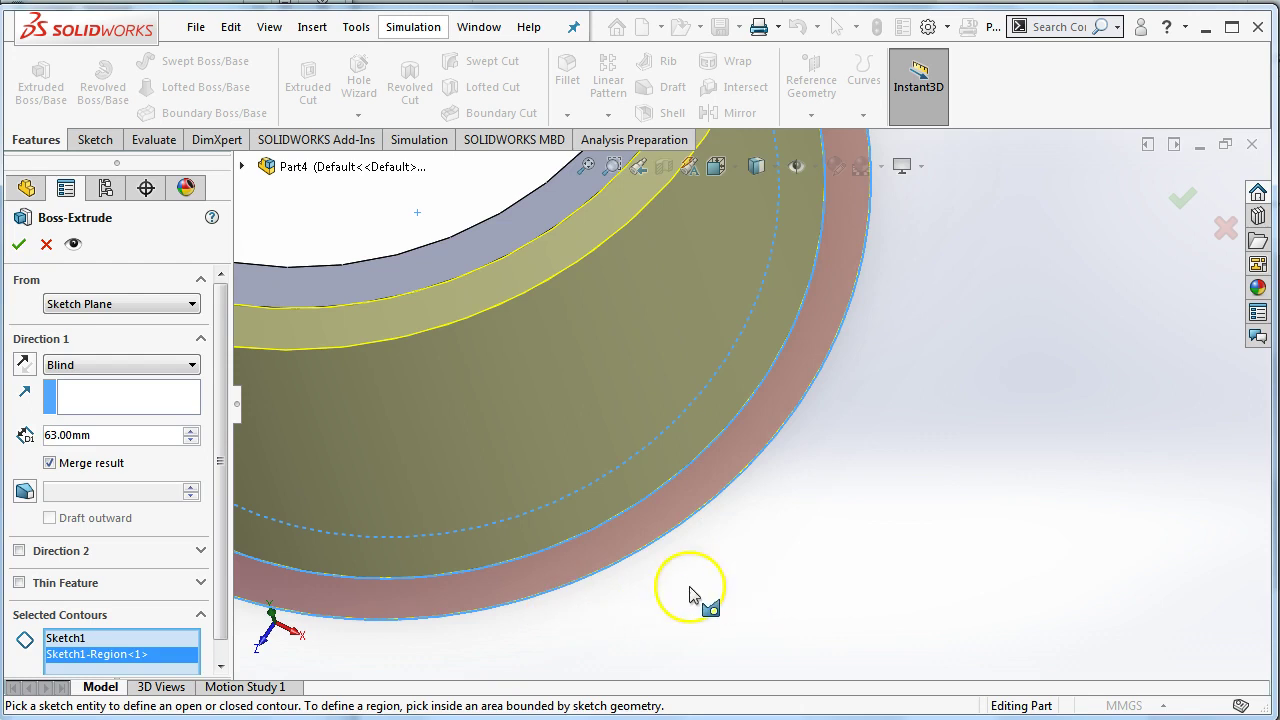
{"action": "left_click", "coordinate": [98, 640]}
{"action": "key", "text": "Delete"}
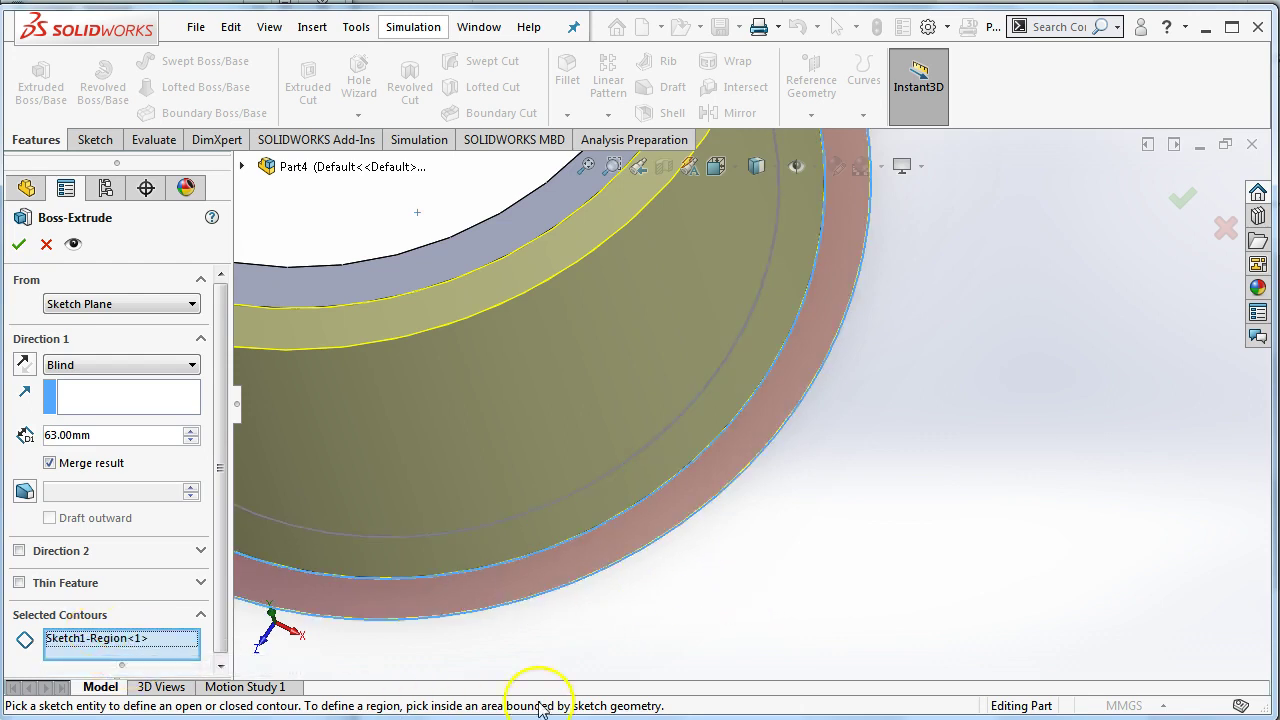
{"action": "middle_click_drag", "start_coordinate": [690, 575], "coordinate": [677, 545]}
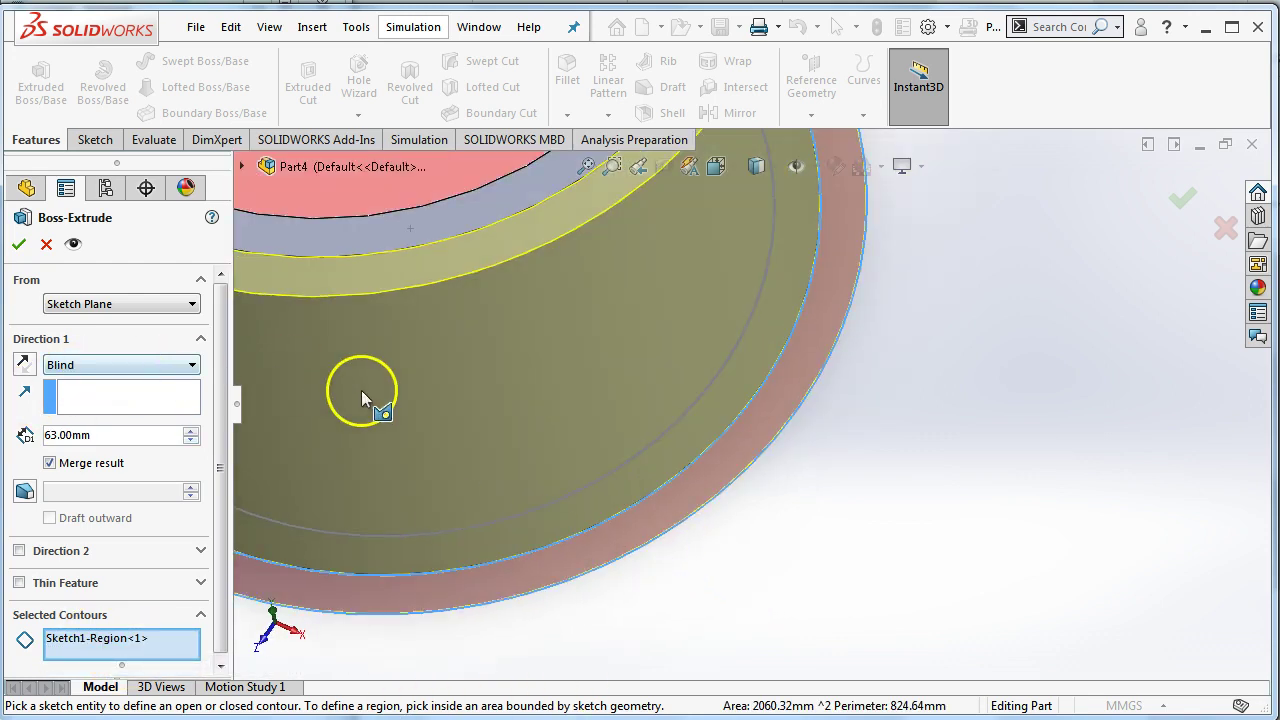
Set the flange extrusion depth to 3 mm and accept it.
{"action": "left_click", "coordinate": [191, 440]}
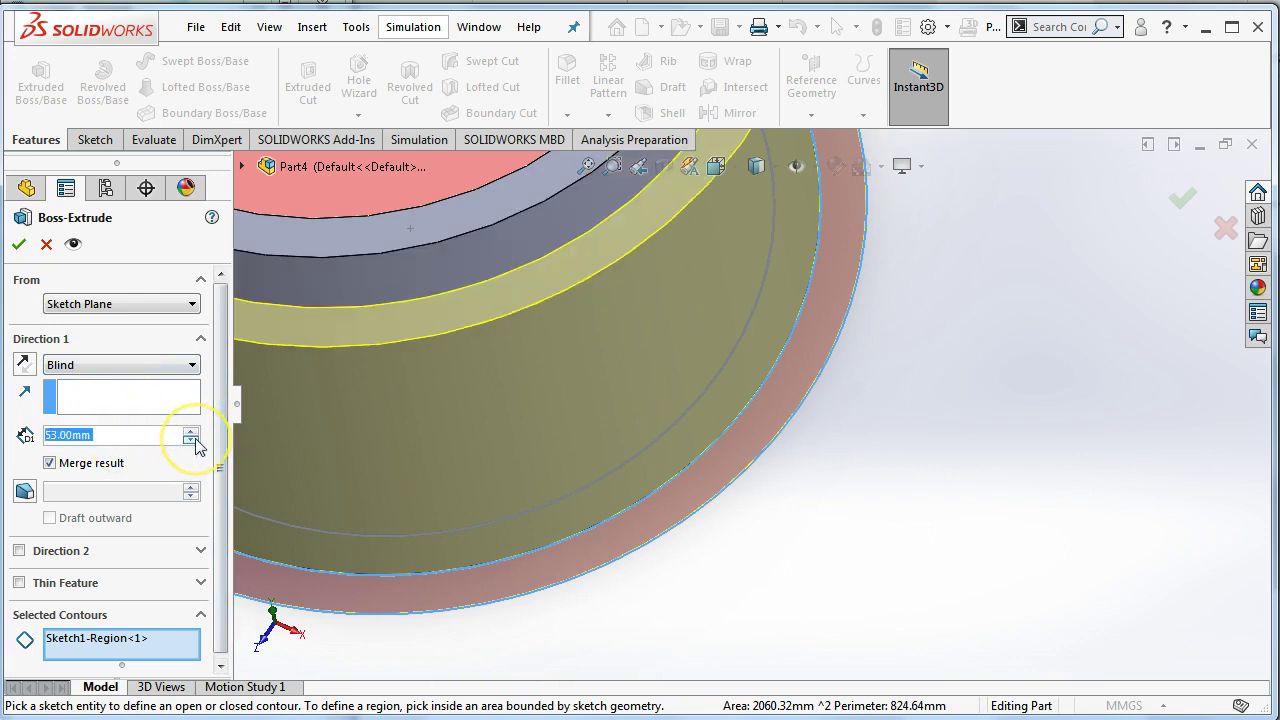
{"action": "left_click", "coordinate": [191, 440]}
{"action": "left_click", "coordinate": [191, 440]}
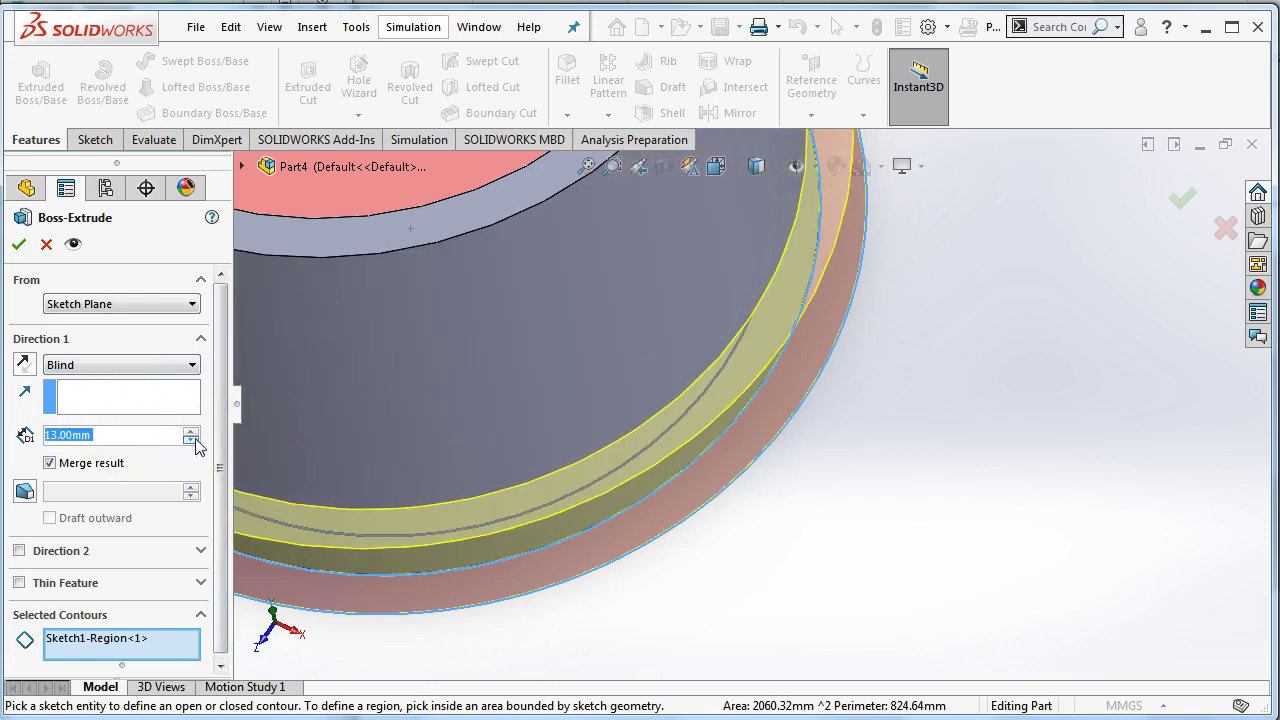
{"action": "left_click", "coordinate": [118, 437]}
{"action": "type", "text": "3"}
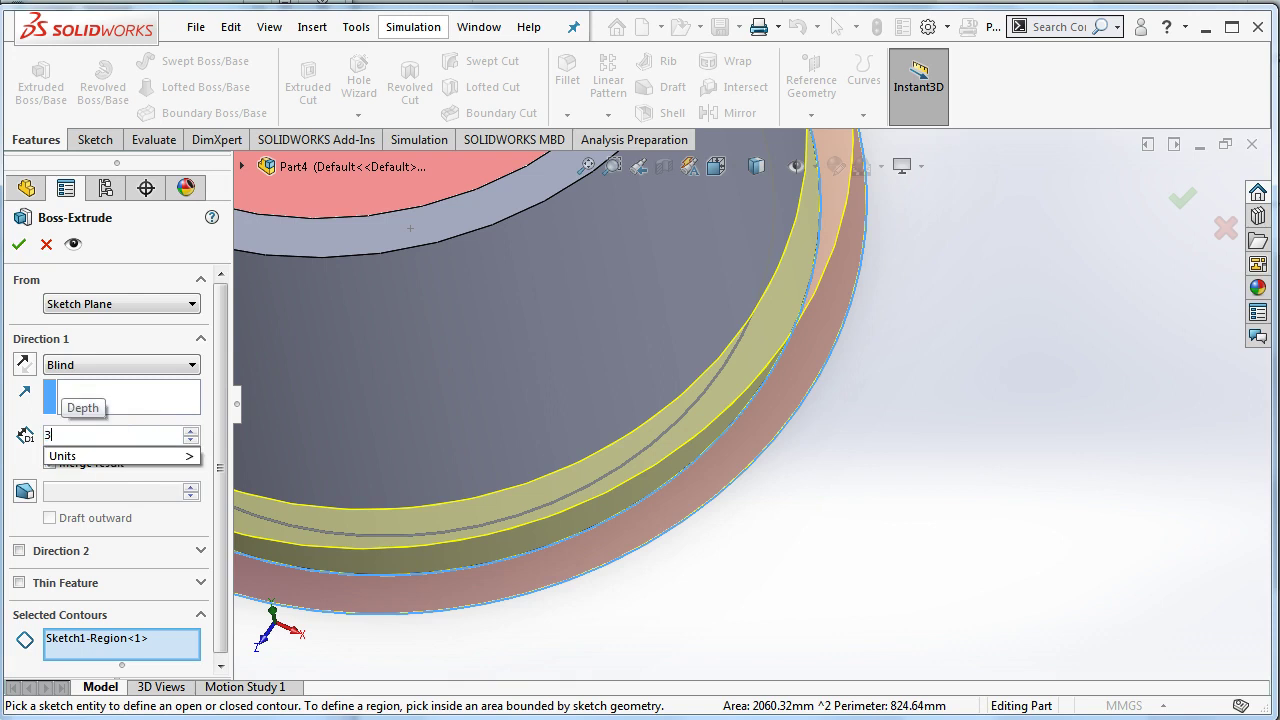
{"action": "key", "text": "Return"}
{"action": "mouse_move", "coordinate": [666, 534]}
{"action": "middle_mouse_down"}
{"action": "mouse_move", "coordinate": [805, 537]}
{"action": "mouse_move", "coordinate": [757, 514]}
{"action": "middle_mouse_up"}
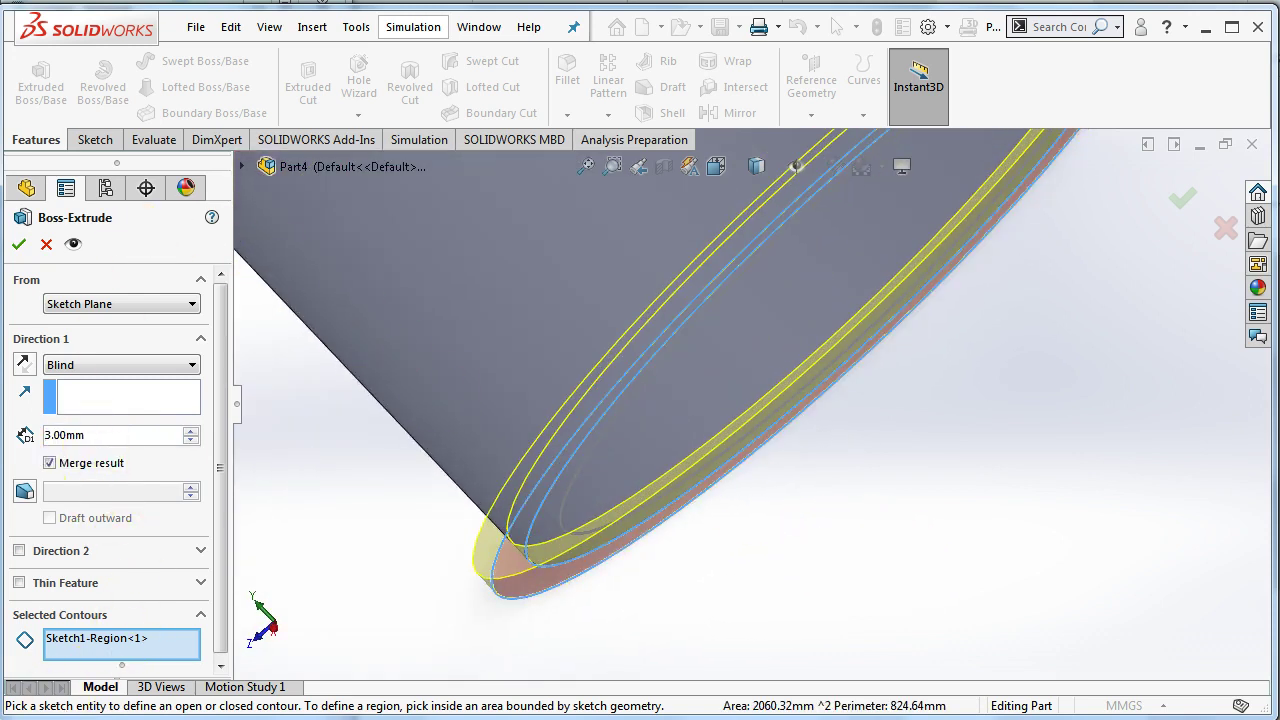
{"action": "middle_click_drag", "start_coordinate": [709, 606], "coordinate": [743, 580]}
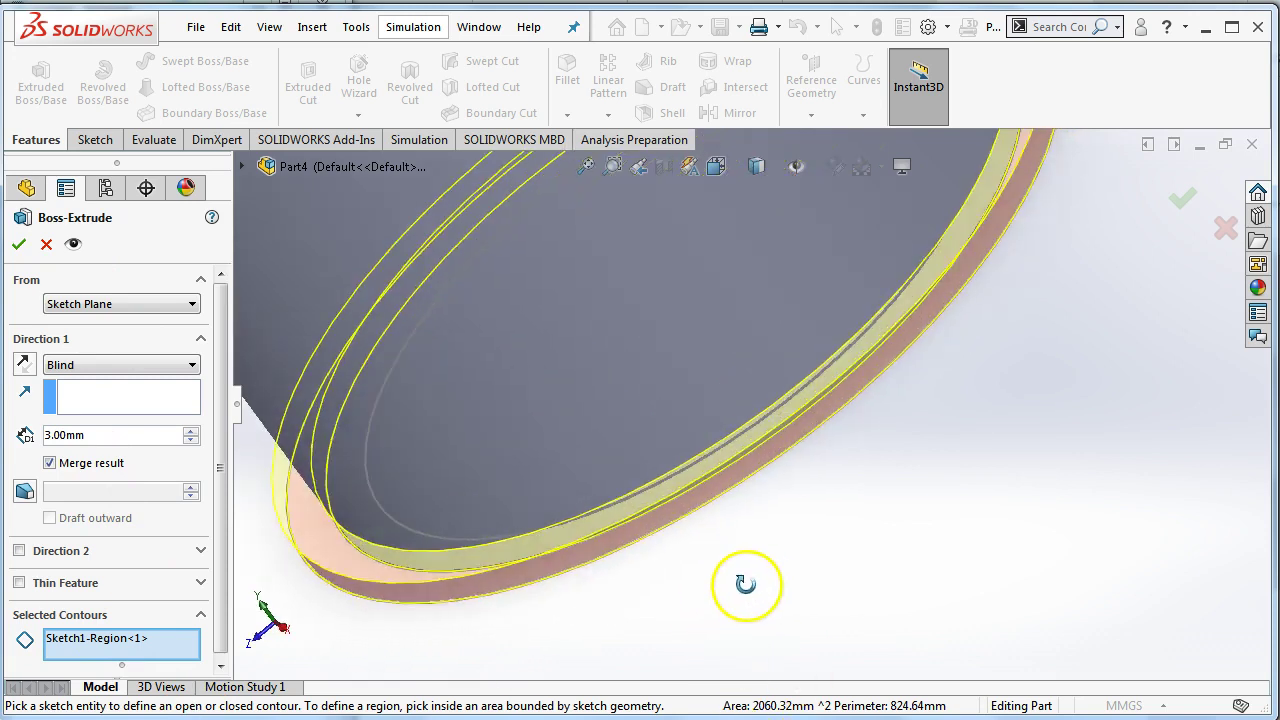
{"action": "scroll", "coordinate": [778, 540], "scroll_direction": "down", "scroll_amount": 3}
{"action": "scroll", "coordinate": [777, 535], "scroll_direction": "up", "scroll_amount": 3}
{"action": "scroll", "coordinate": [784, 537], "scroll_direction": "up", "scroll_amount": 3}
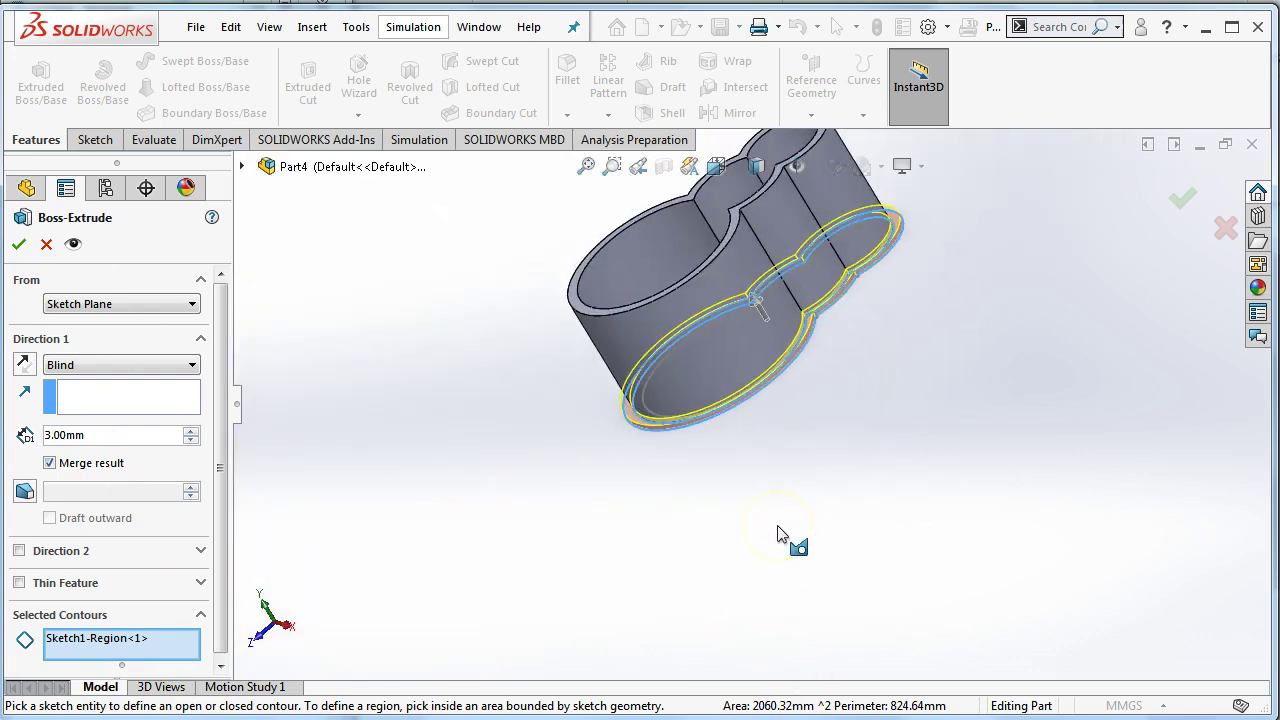
{"action": "scroll", "coordinate": [786, 537], "scroll_direction": "up", "scroll_amount": 1}
{"action": "left_click", "coordinate": [1183, 198]}
{"action": "mouse_move", "coordinate": [1065, 305]}
{"action": "middle_mouse_down"}
{"action": "mouse_move", "coordinate": [978, 472]}
{"action": "mouse_move", "coordinate": [955, 553]}
{"action": "mouse_move", "coordinate": [1137, 640]}
{"action": "mouse_move", "coordinate": [960, 691]}
{"action": "mouse_move", "coordinate": [893, 671]}
{"action": "middle_mouse_up"}
Zoom and orbit to view the snowman cutter from above, then bring up the Sketch tools.
{"action": "scroll", "coordinate": [714, 300], "scroll_direction": "down", "scroll_amount": 3}
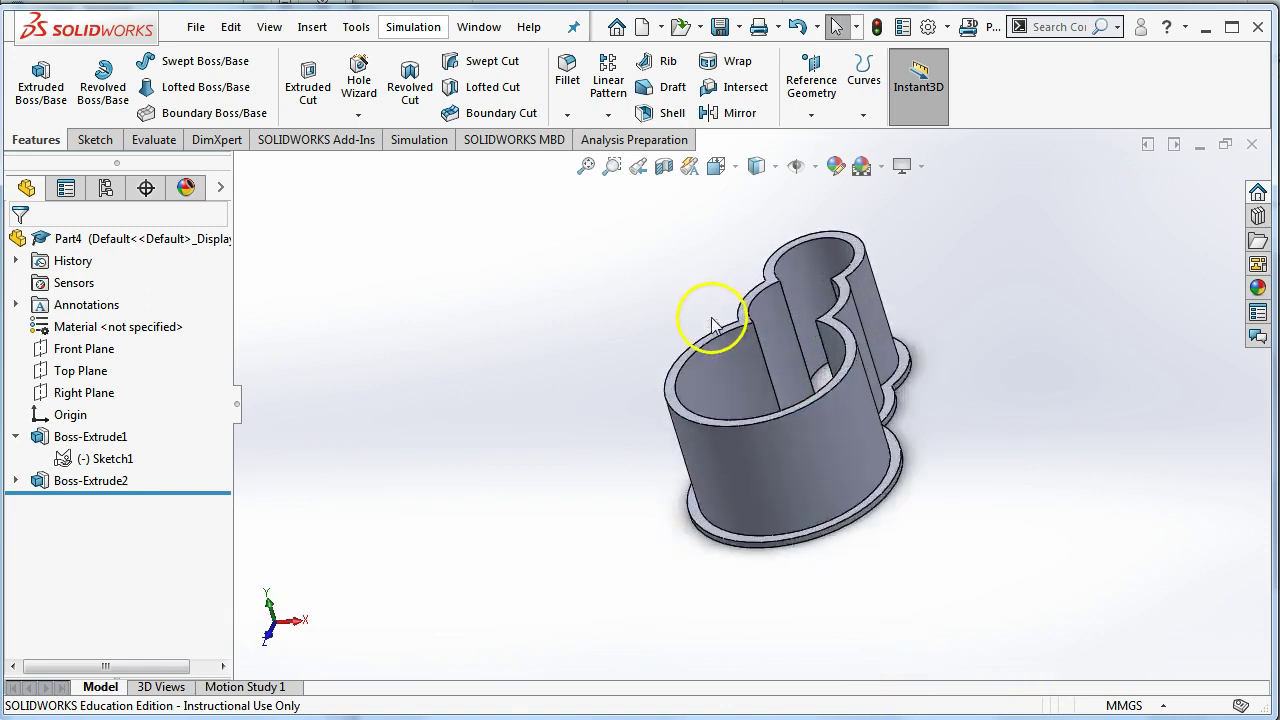
{"action": "scroll", "coordinate": [714, 313], "scroll_direction": "down", "scroll_amount": 4}
{"action": "mouse_move", "coordinate": [831, 457]}
{"action": "middle_mouse_down"}
{"action": "mouse_move", "coordinate": [958, 507]}
{"action": "mouse_move", "coordinate": [971, 571]}
{"action": "mouse_move", "coordinate": [951, 606]}
{"action": "middle_mouse_up"}
{"action": "scroll", "coordinate": [940, 602], "scroll_direction": "up", "scroll_amount": 3}
{"action": "scroll", "coordinate": [900, 550], "scroll_direction": "up", "scroll_amount": 2}
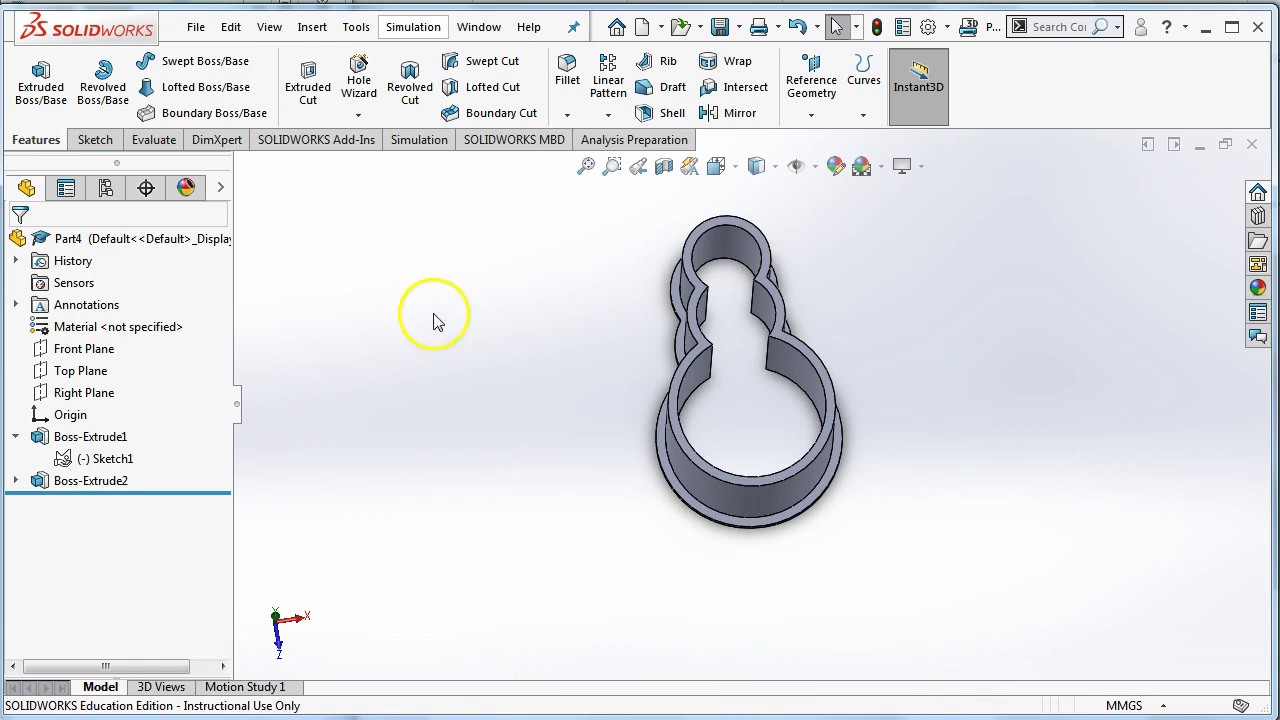
{"action": "left_click", "coordinate": [95, 140]}
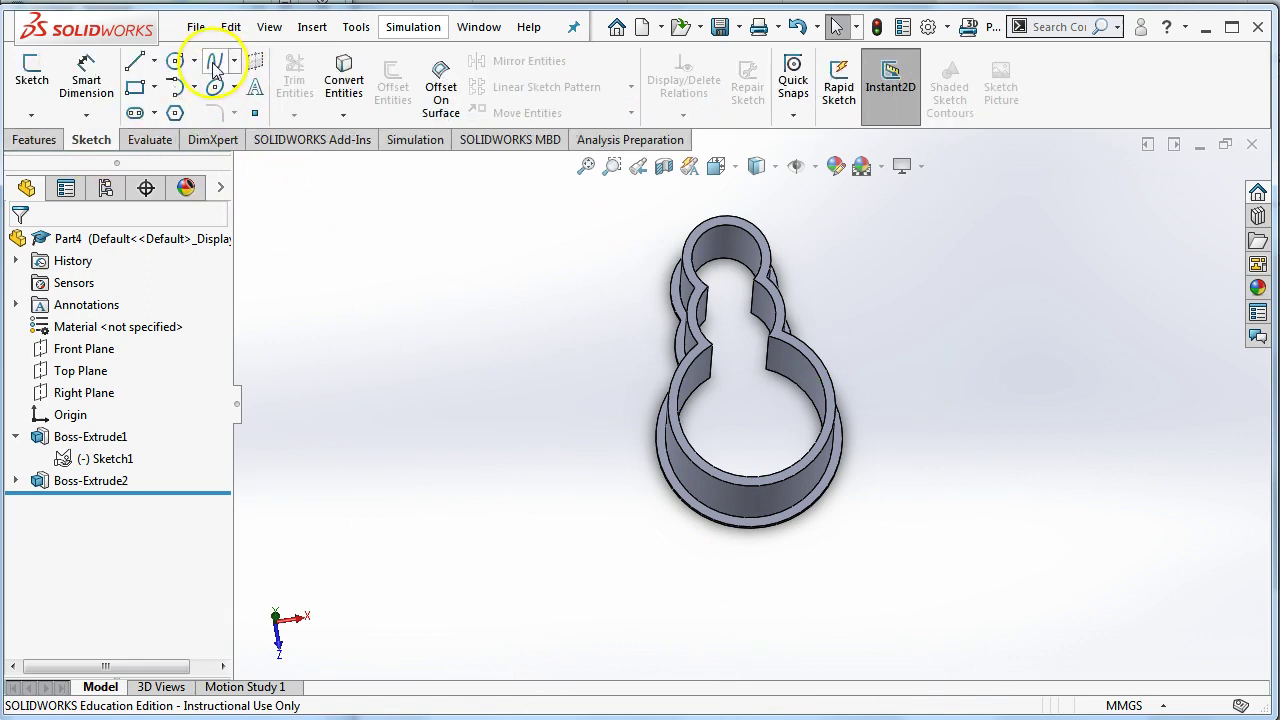